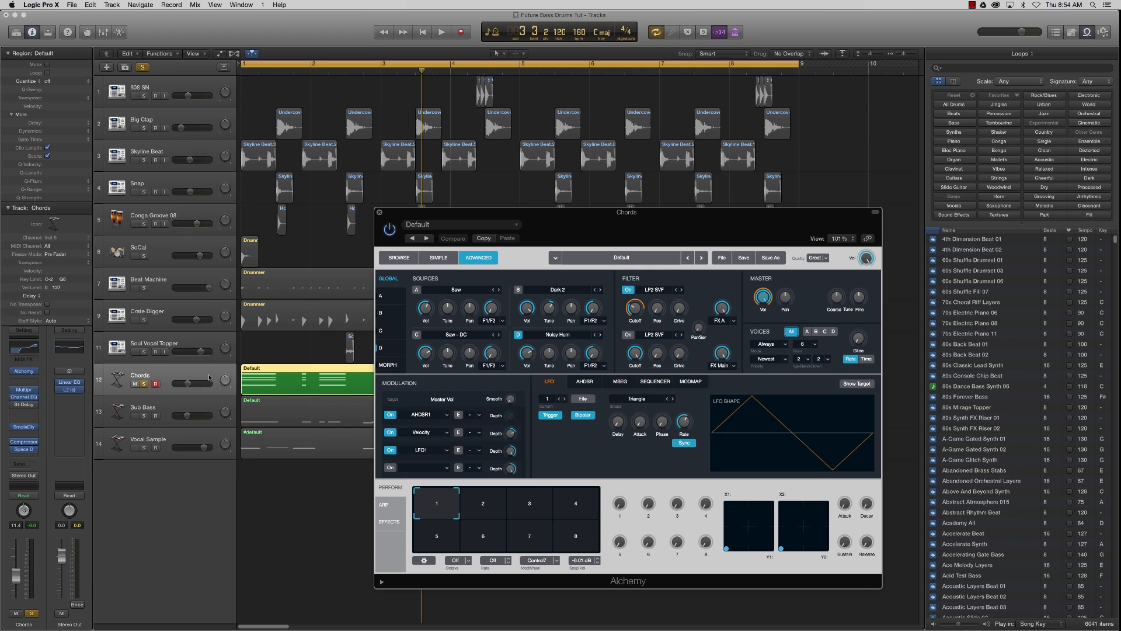
- Open the Chords region in the Piano Roll, close its Alchemy window, and examine the chord notes
left_click_drag(532, 229, 571, 269)
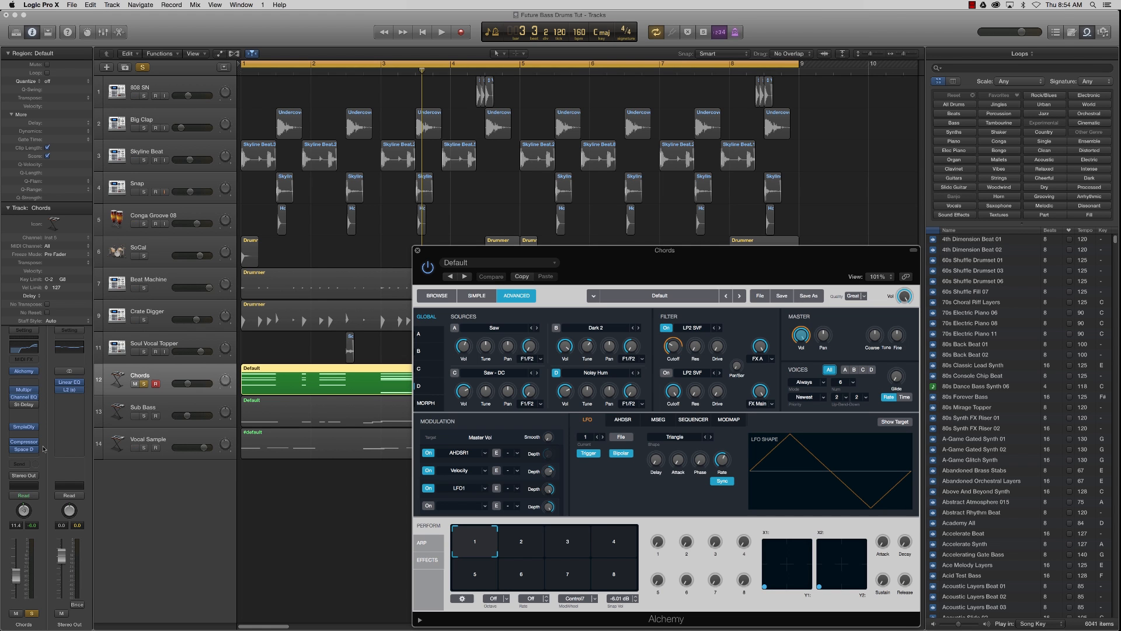
double_click(327, 381)
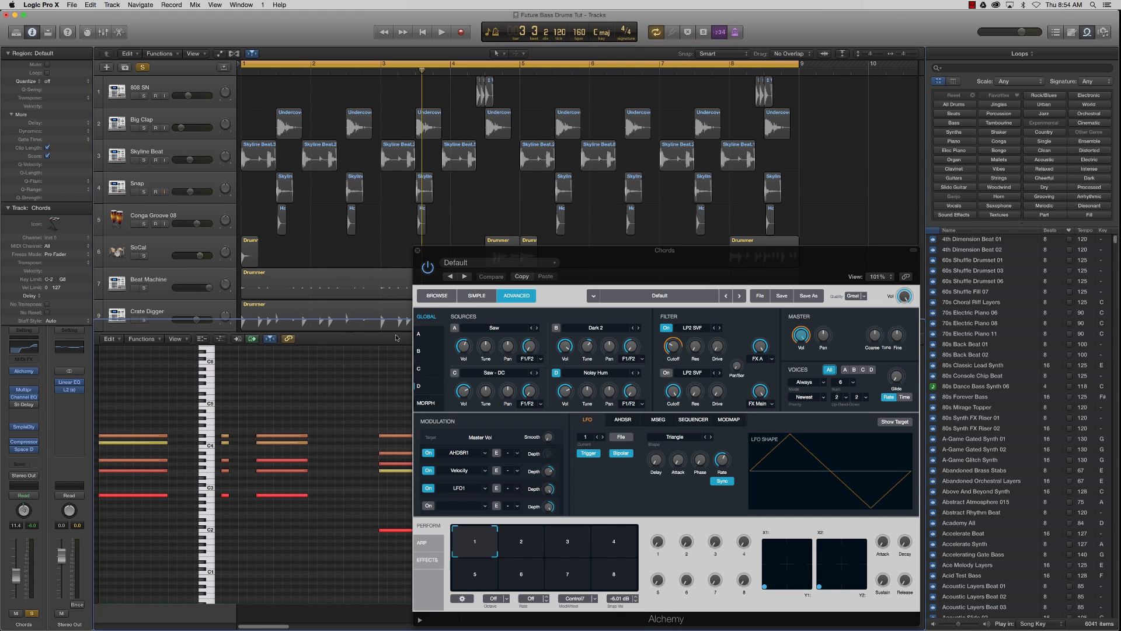
left_click(417, 251)
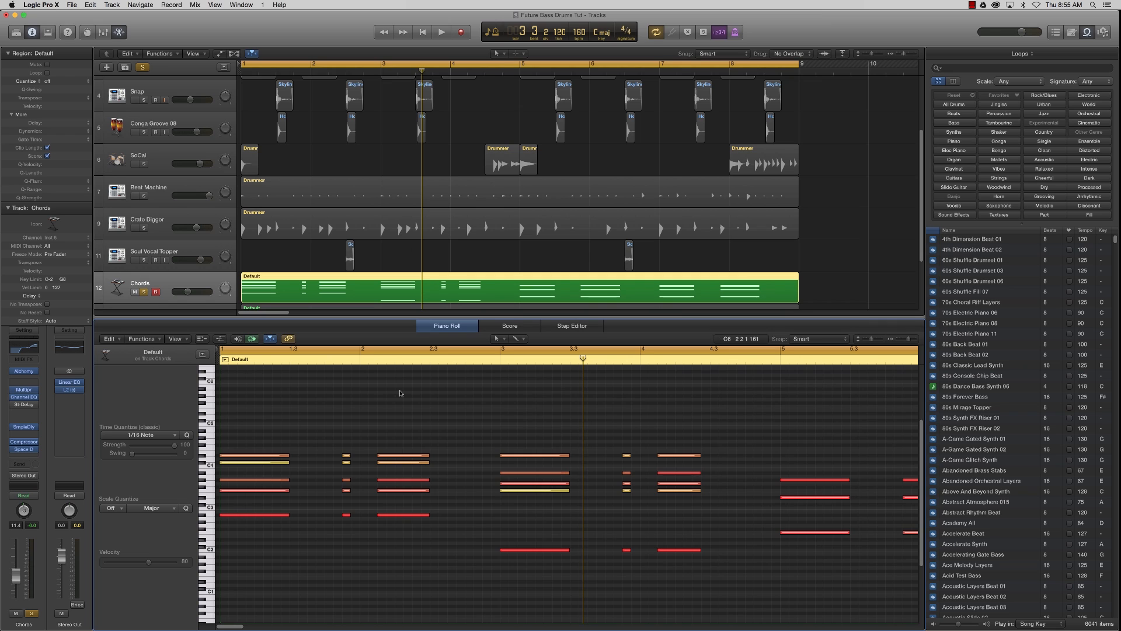
key("super+Left")
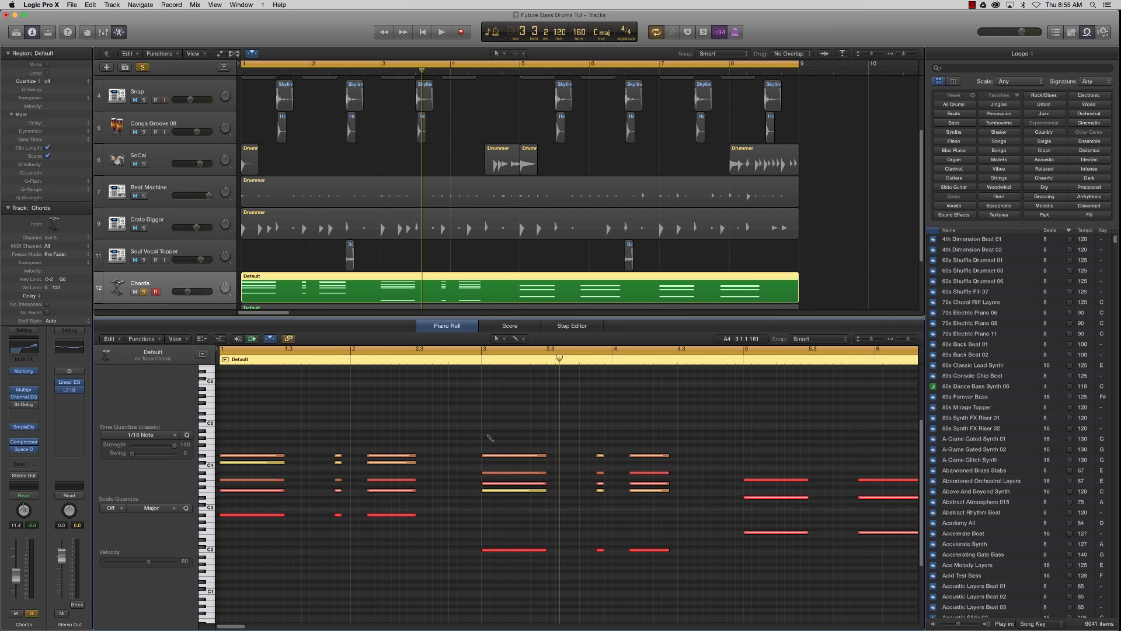
key("super+Left")
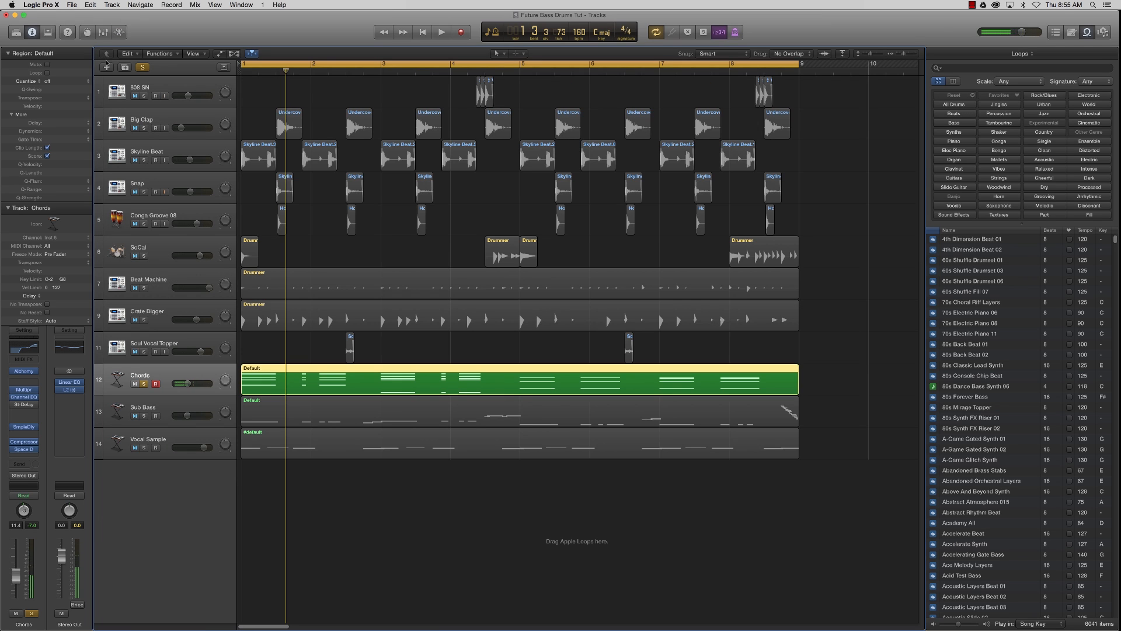
- Create a new software instrument track with an empty channel strip below the Chords track
left_click(107, 68)
left_click(471, 40)
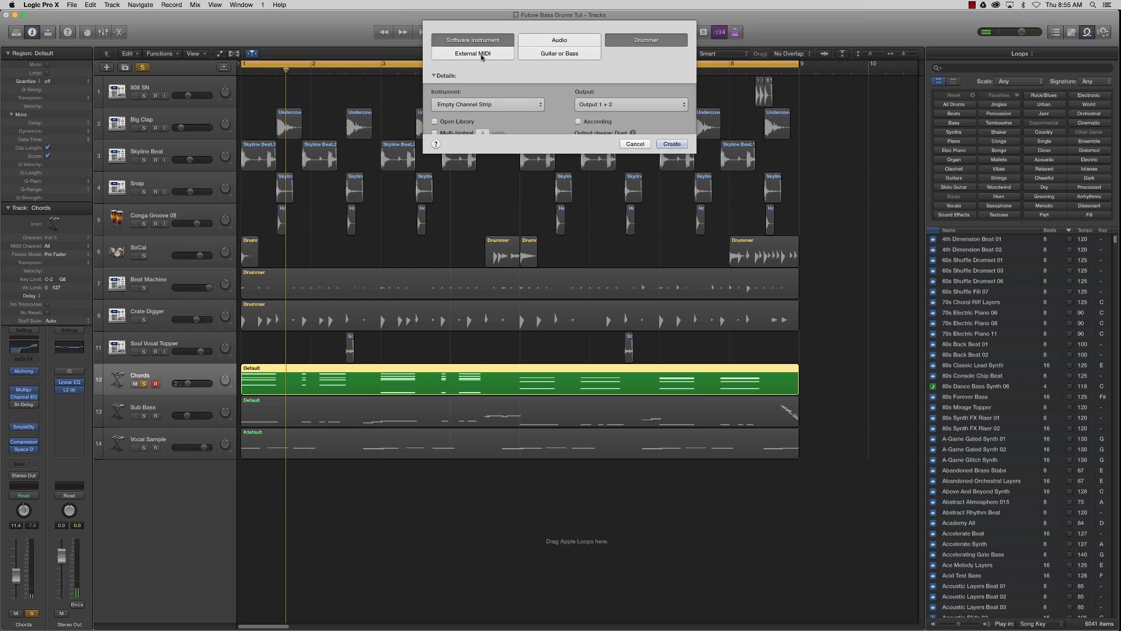
left_click(659, 152)
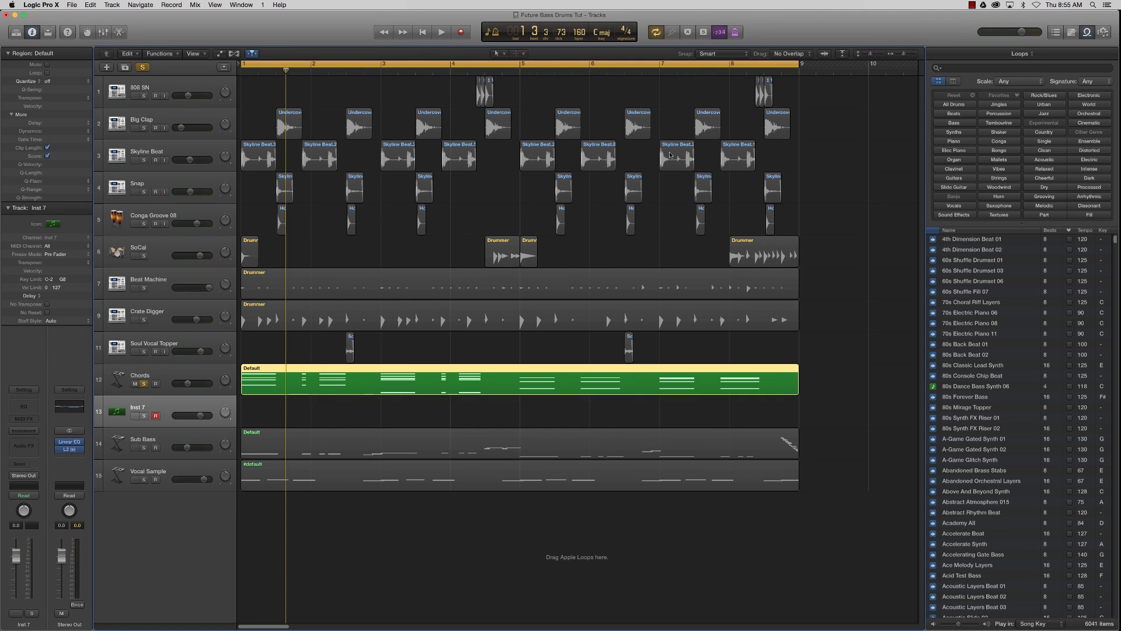
- Copy the Chords region onto the new instrument track at bar 1 and solo that track
left_click_drag(319, 377, 320, 409)
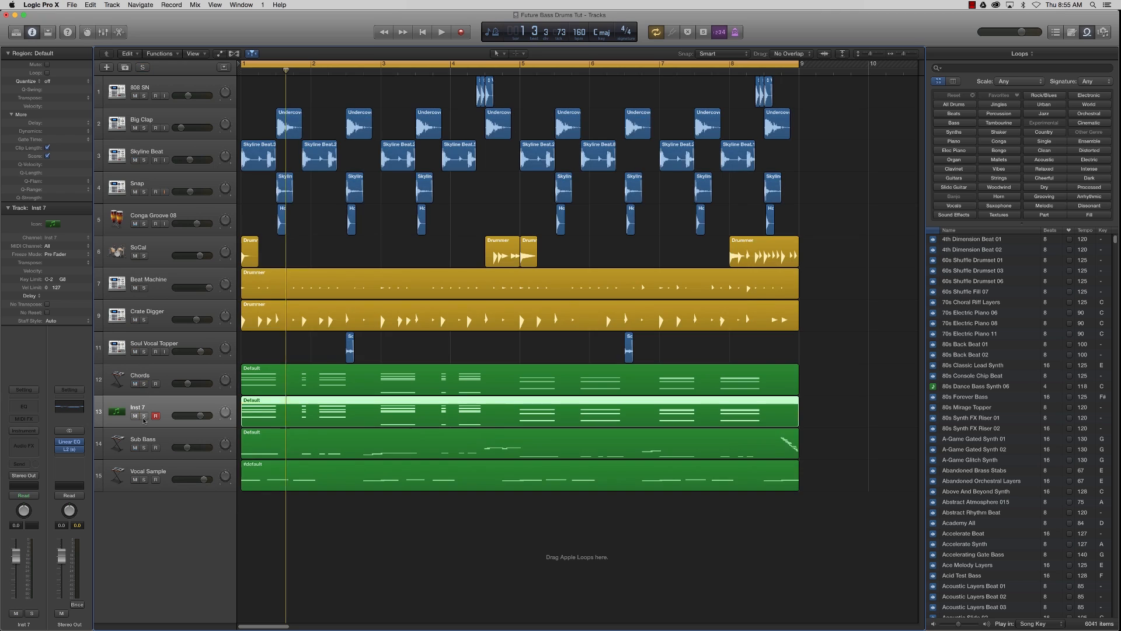
left_click(274, 410)
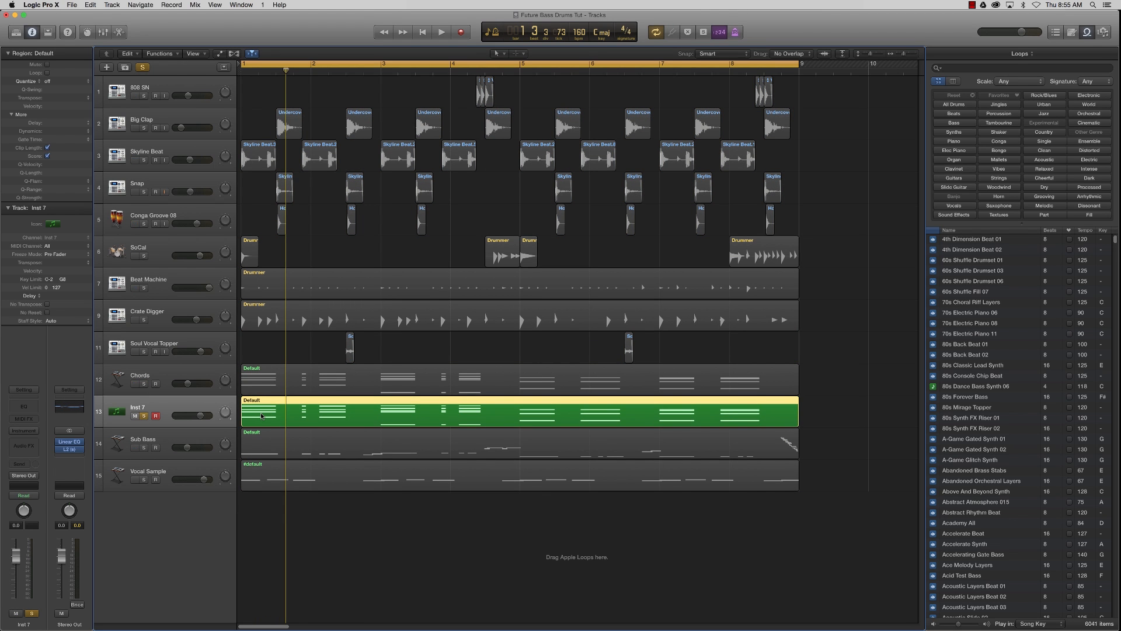
- Load Alchemy as the new track's instrument and show its Advanced view
left_click(29, 429)
mouse_move(65, 442)
left_click(119, 444)
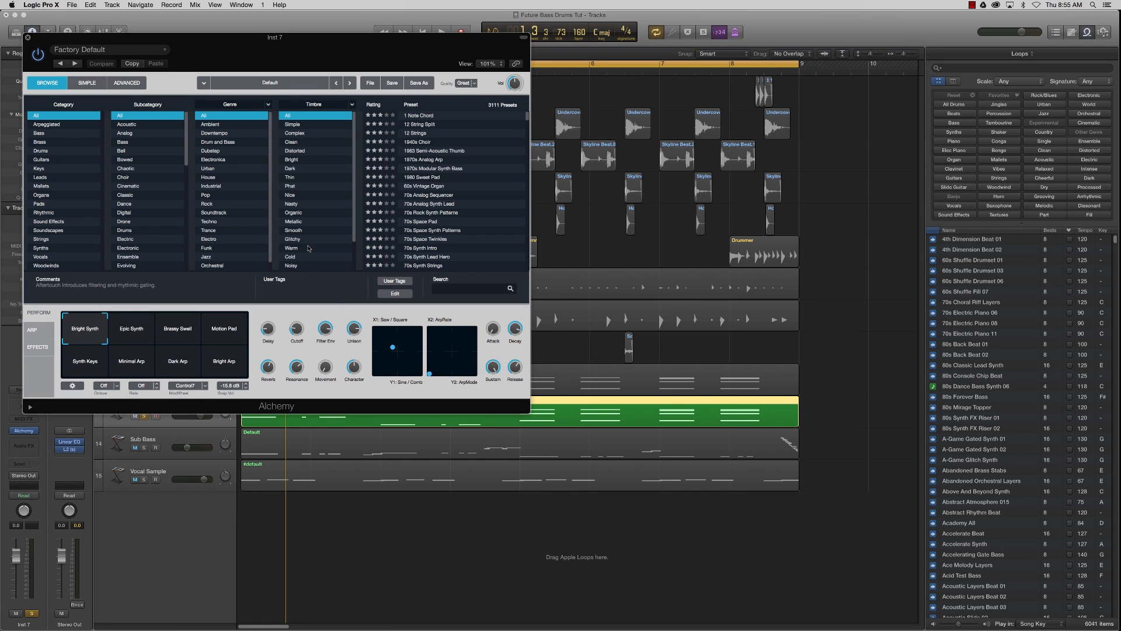
left_click_drag(287, 54, 656, 226)
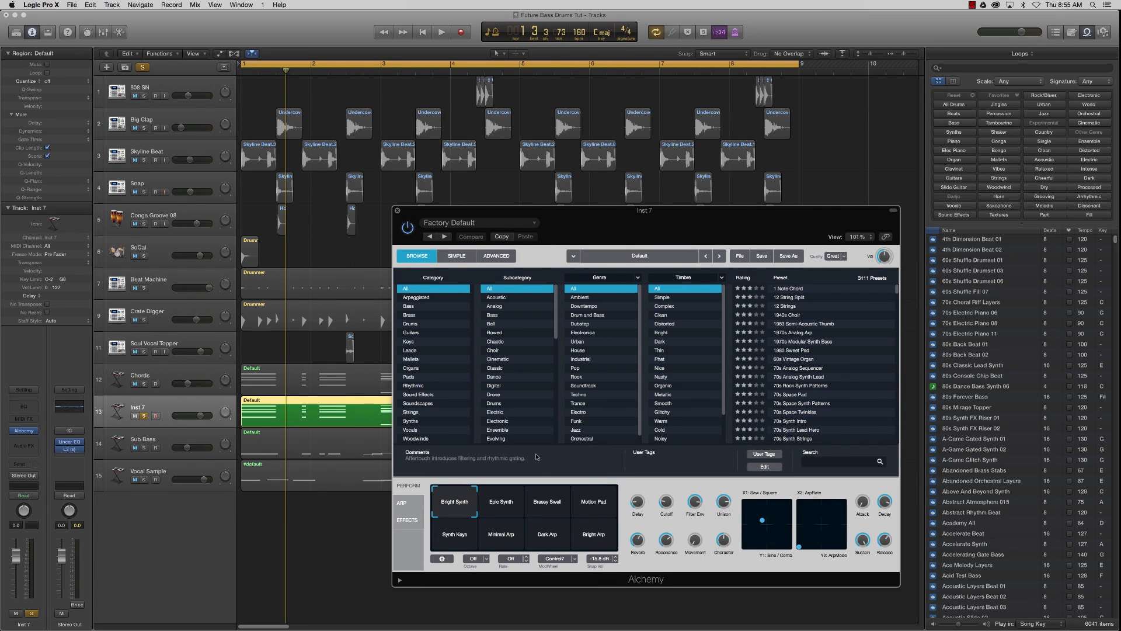
left_click(492, 256)
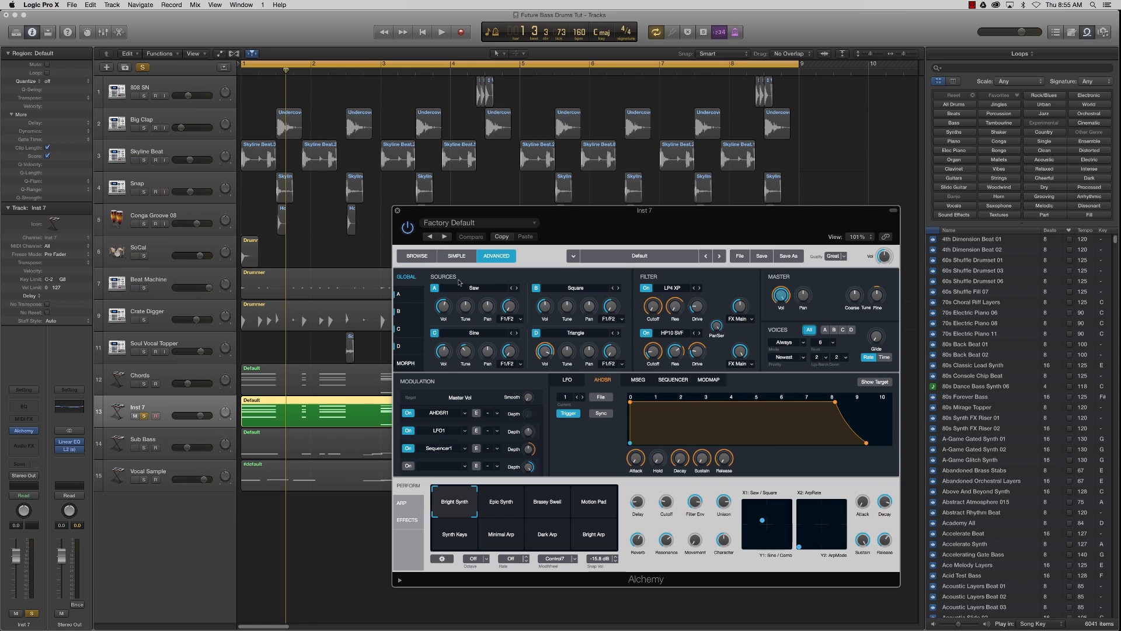
- Turn off Alchemy's sources B, D and C, keeping only source A on
left_click(535, 287)
left_click(534, 335)
left_click(434, 334)
- Initialize the Alchemy patch to its Default preset
left_click_drag(597, 228, 556, 215)
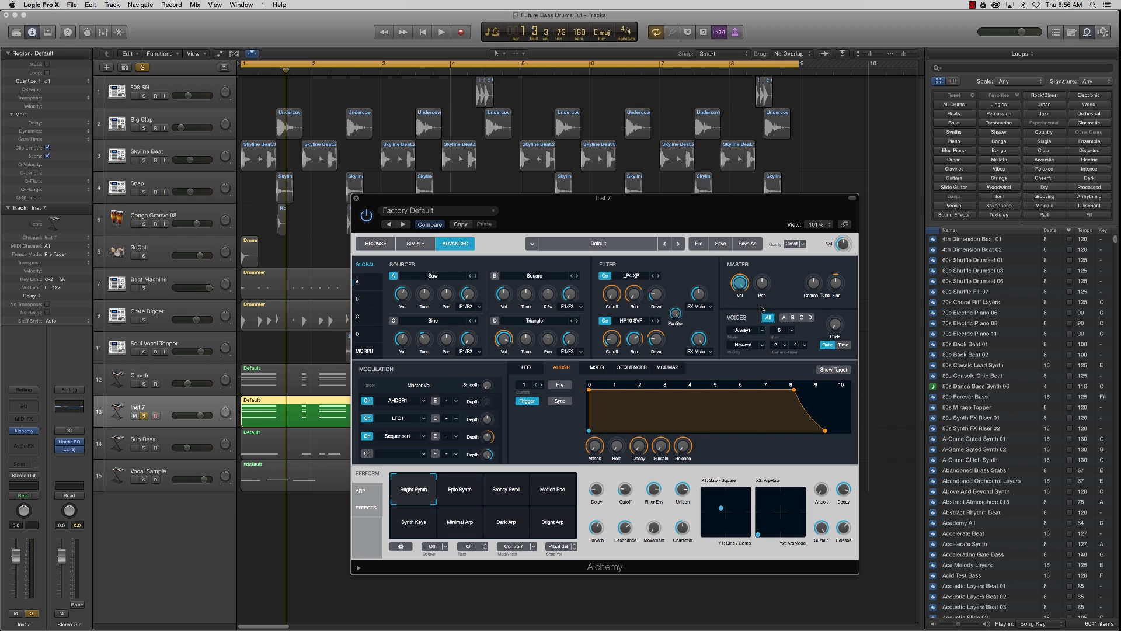
left_click(701, 244)
left_click(702, 267)
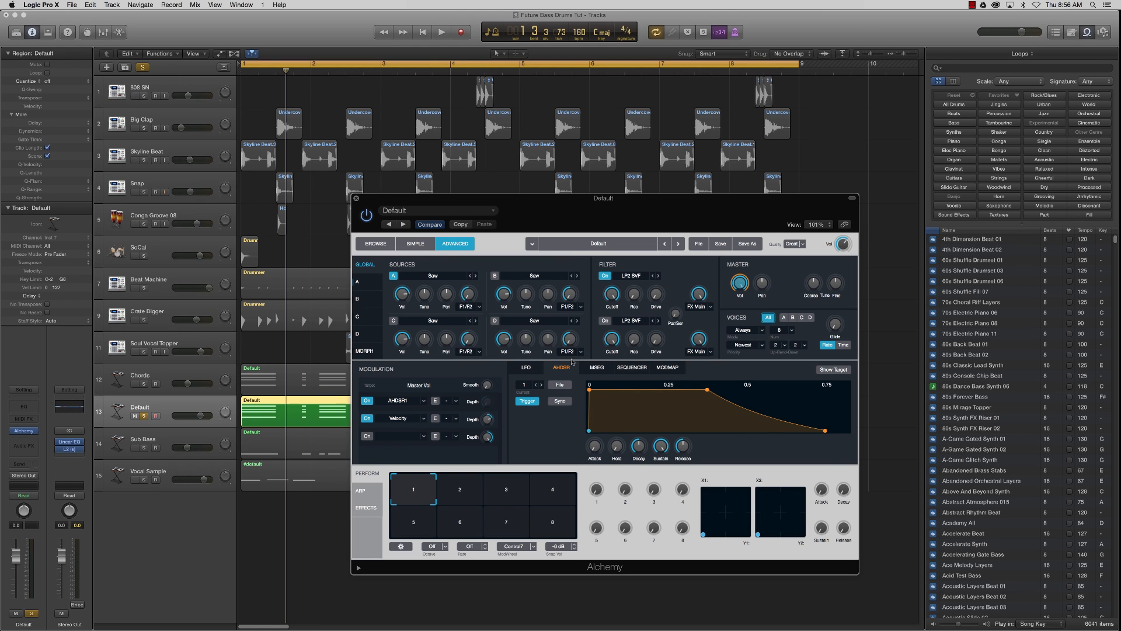
- Audition the Sine, Square and Triangle waveforms in source A, and return it to the basic Saw
left_click(448, 275)
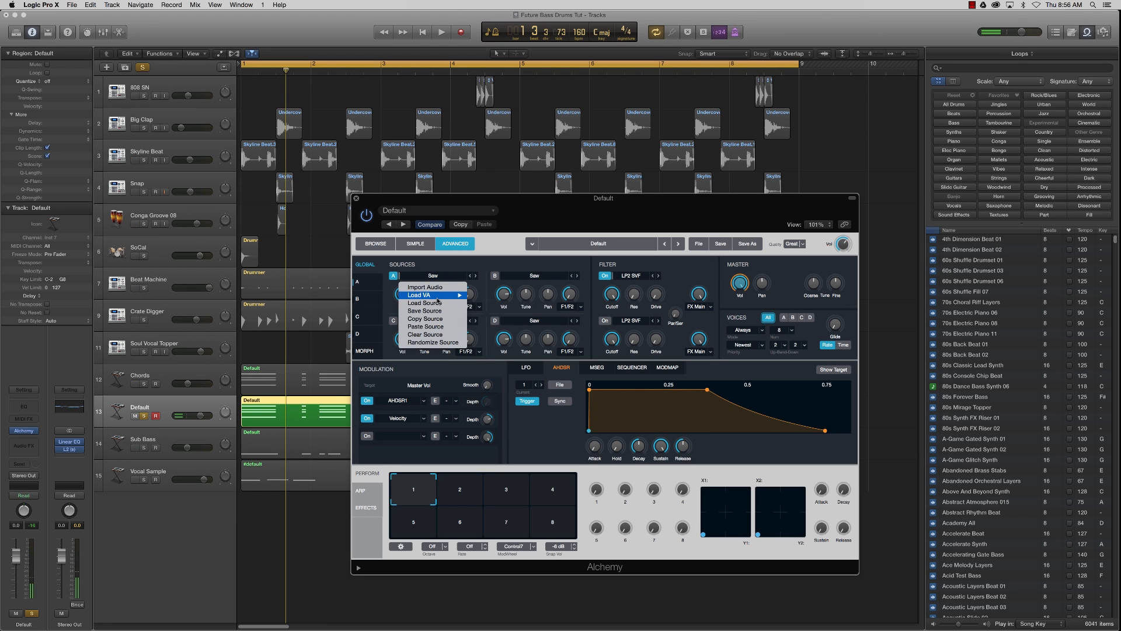
mouse_move(439, 296)
mouse_move(488, 326)
left_click(539, 300)
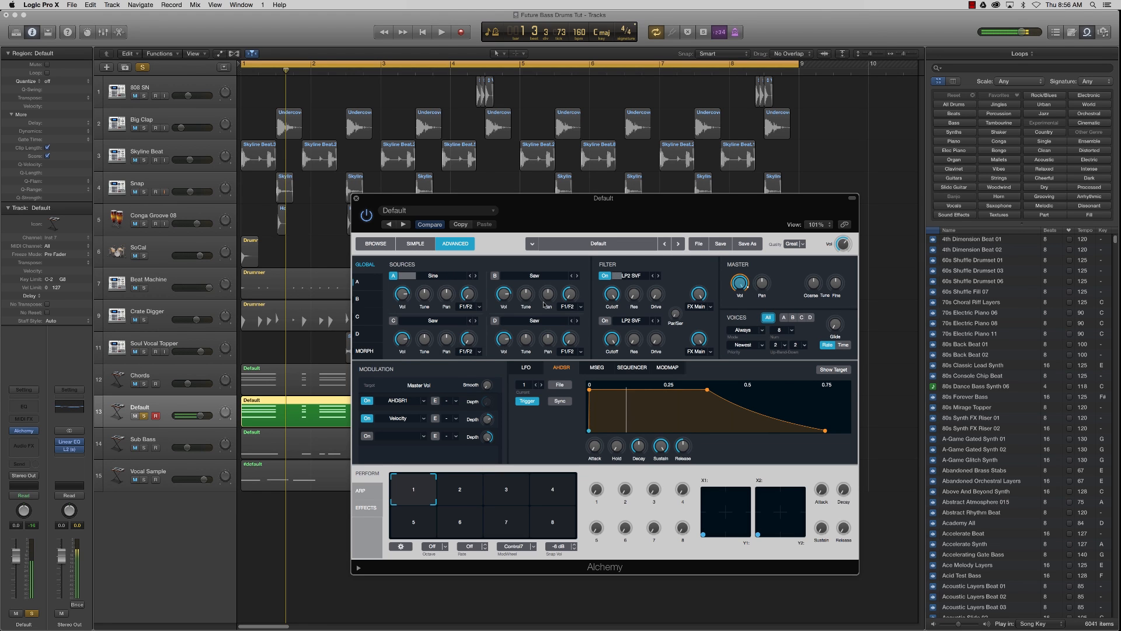
left_click(475, 275)
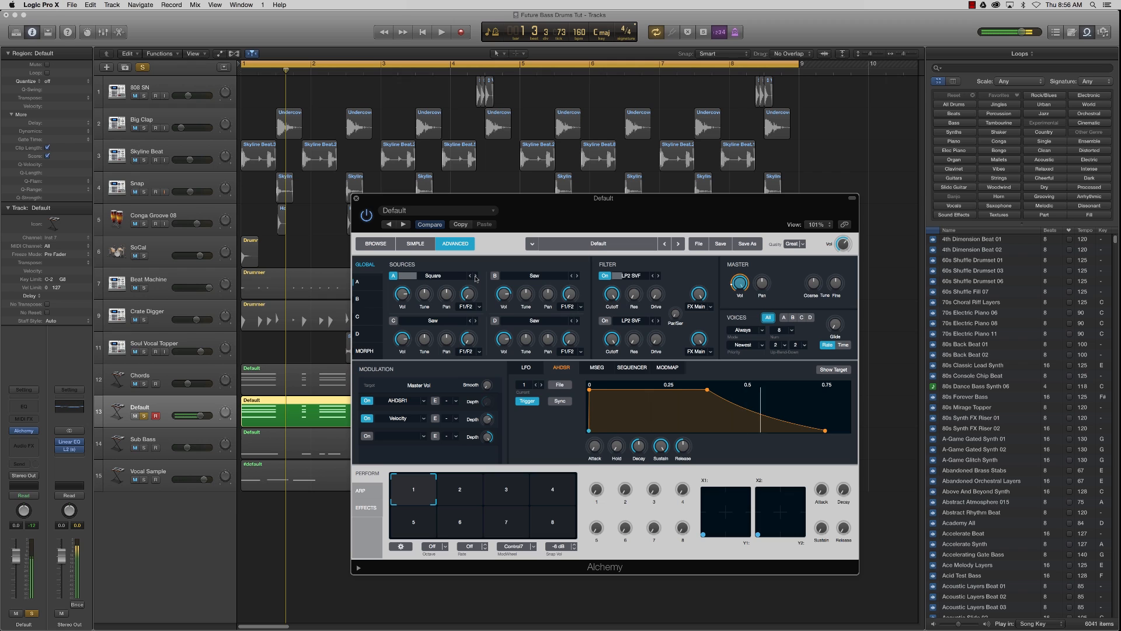
left_click(476, 276)
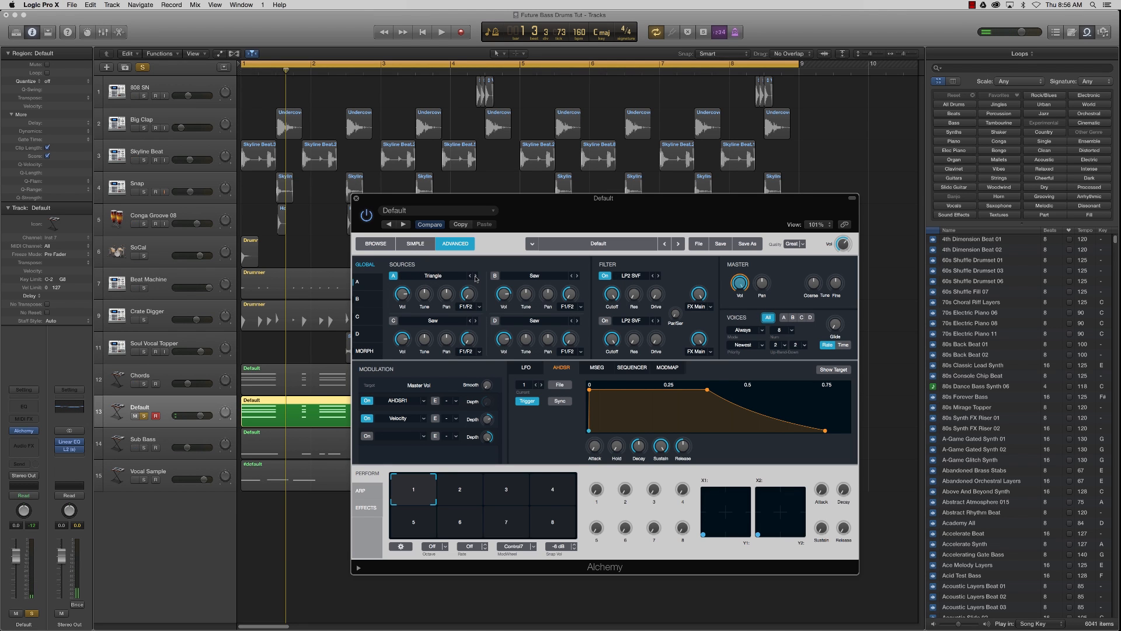
left_click(443, 279)
mouse_move(434, 296)
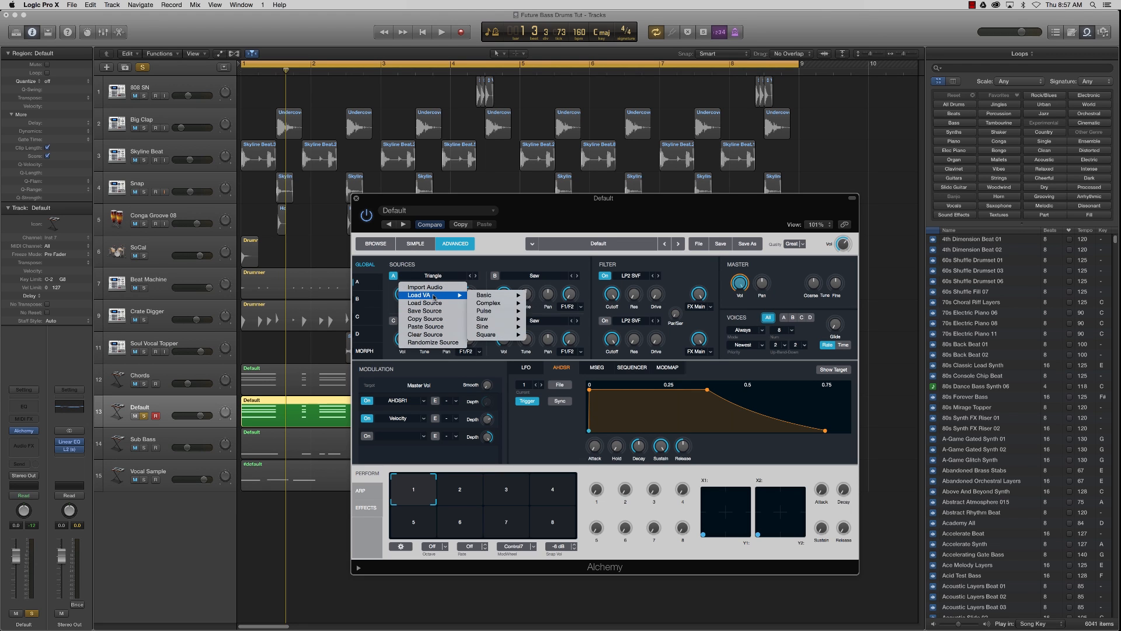
mouse_move(480, 296)
left_click(540, 298)
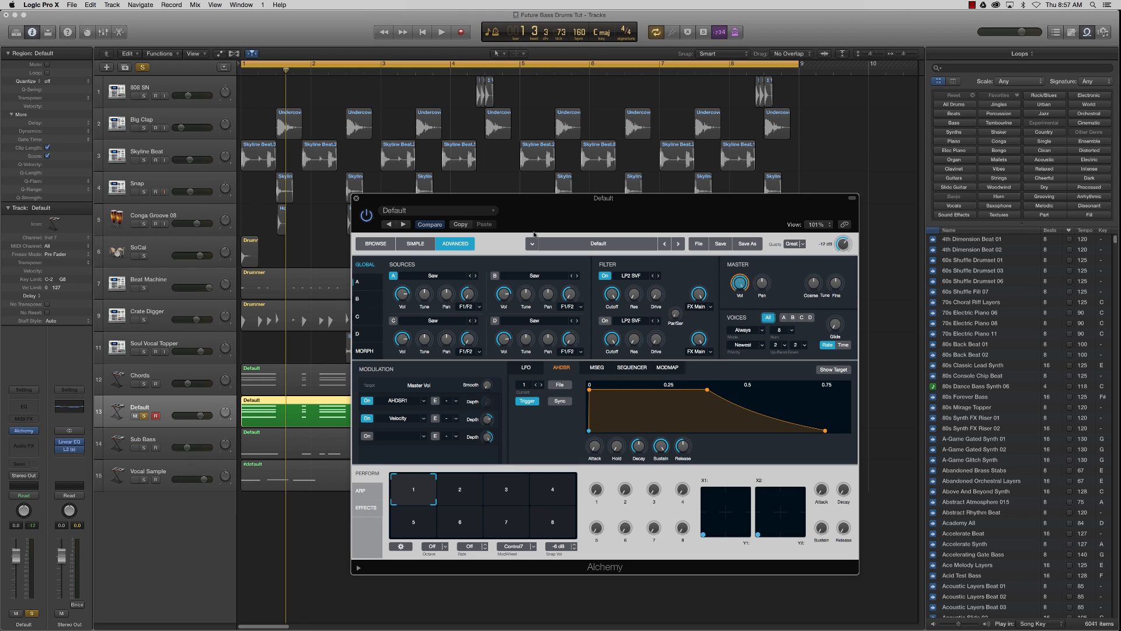
- Raise source A's number of oscillators to 16 and set their detune to 35.2 % while auditioning the sound
left_click(362, 284)
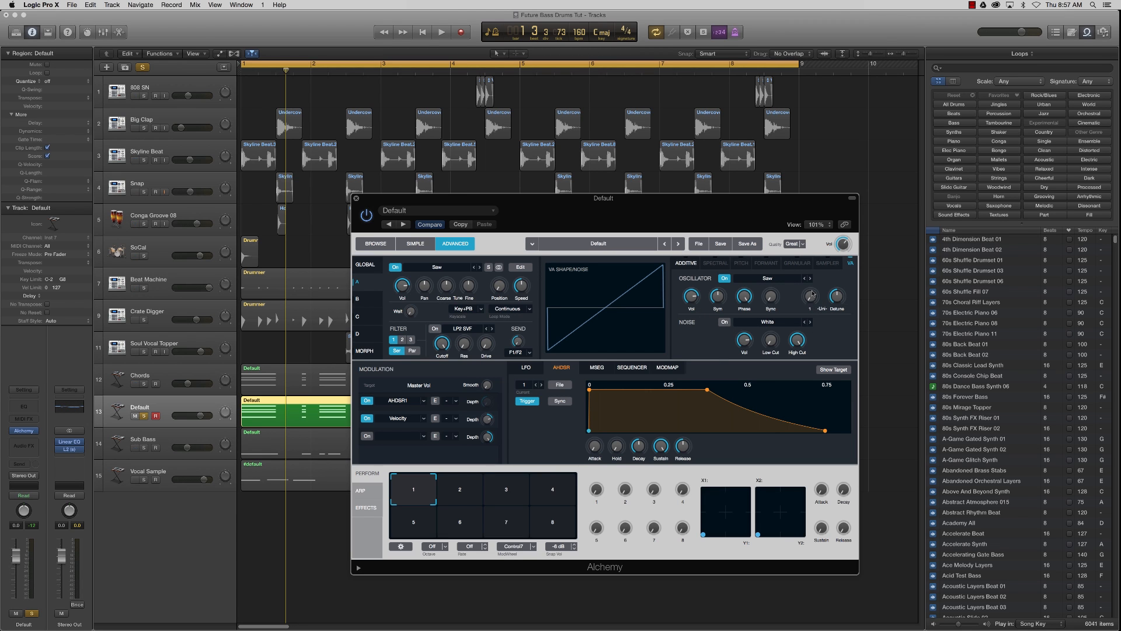
left_click_drag(812, 293, 801, 197)
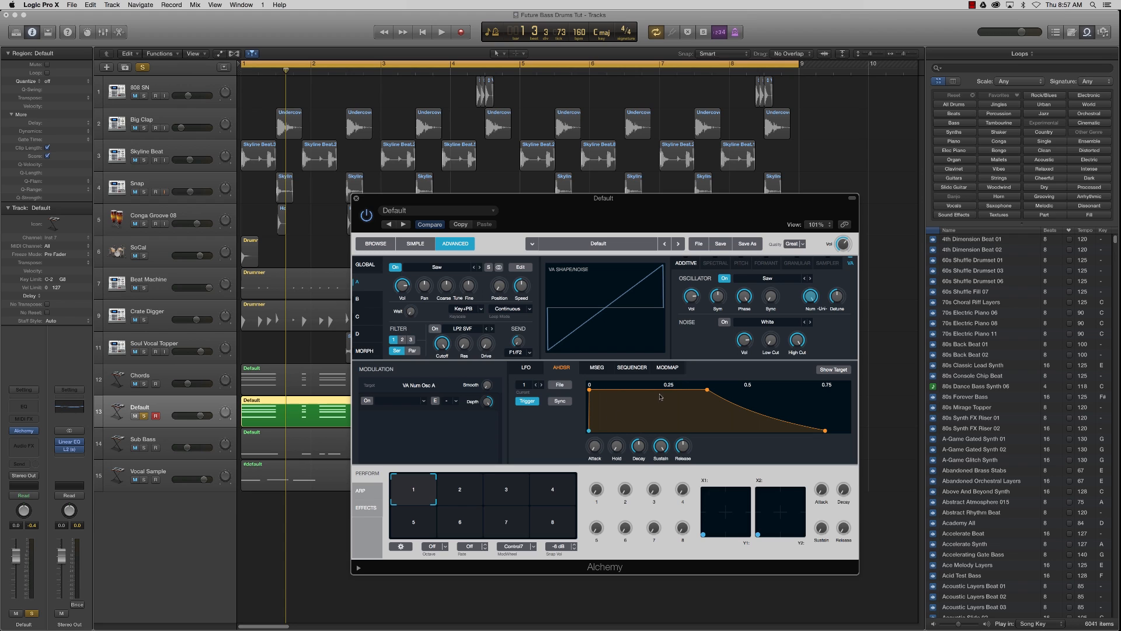
mouse_move(837, 304)
left_click_drag(841, 300, 838, 340)
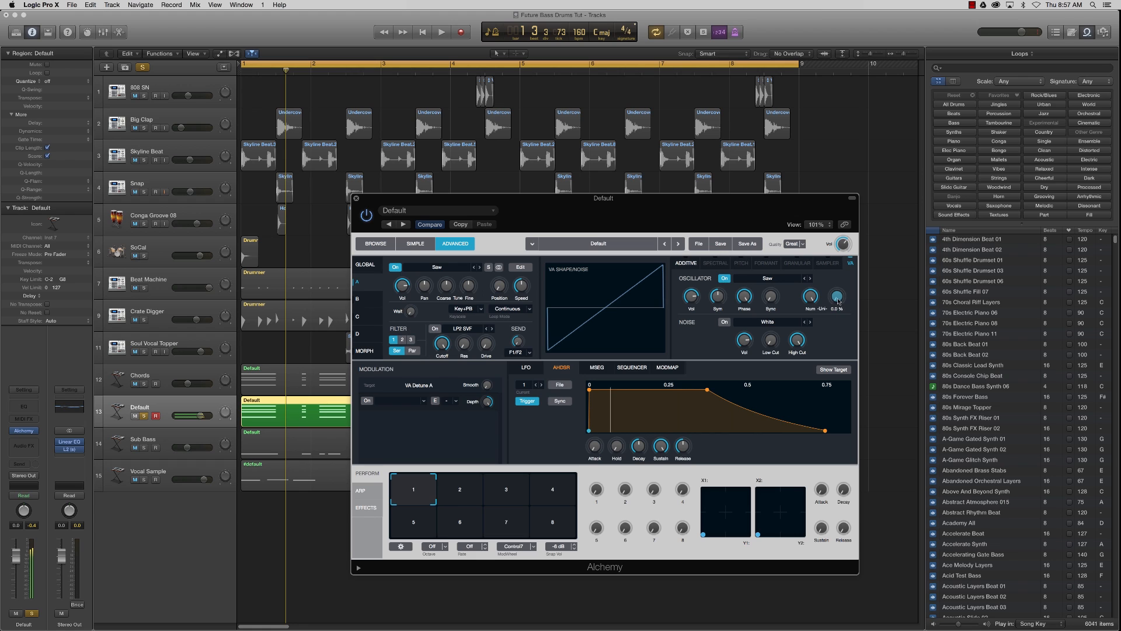
left_click_drag(837, 298, 838, 263)
left_click_drag(838, 253, 837, 269)
mouse_move(835, 298)
left_click_drag(835, 297, 833, 295)
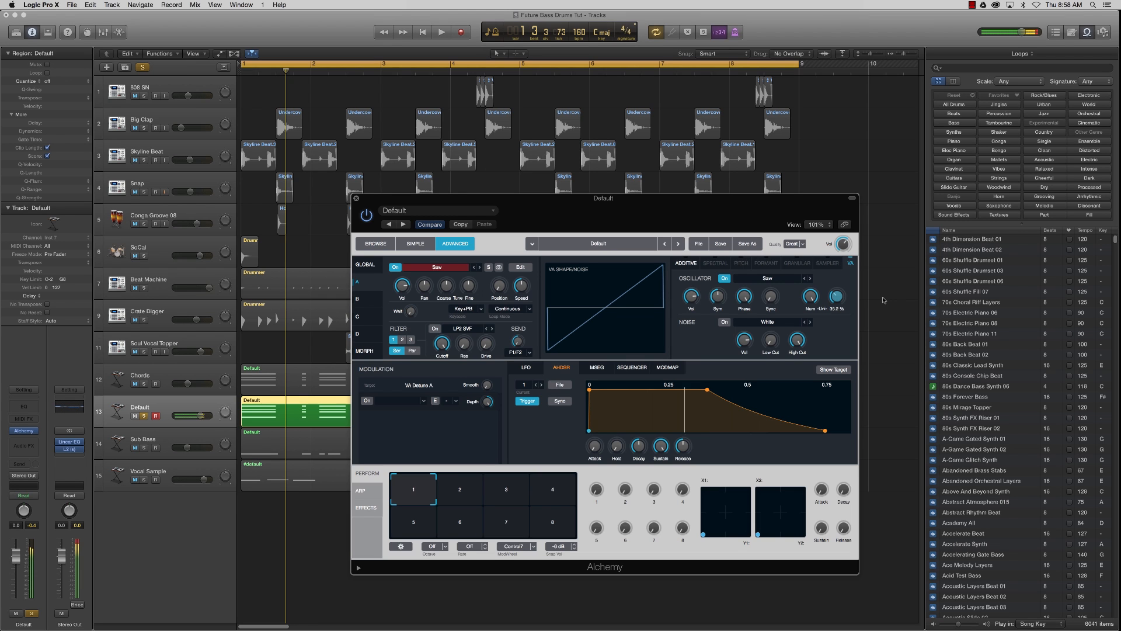
- Look over the filter types available for the first global filter and lower its cutoff
left_click(365, 265)
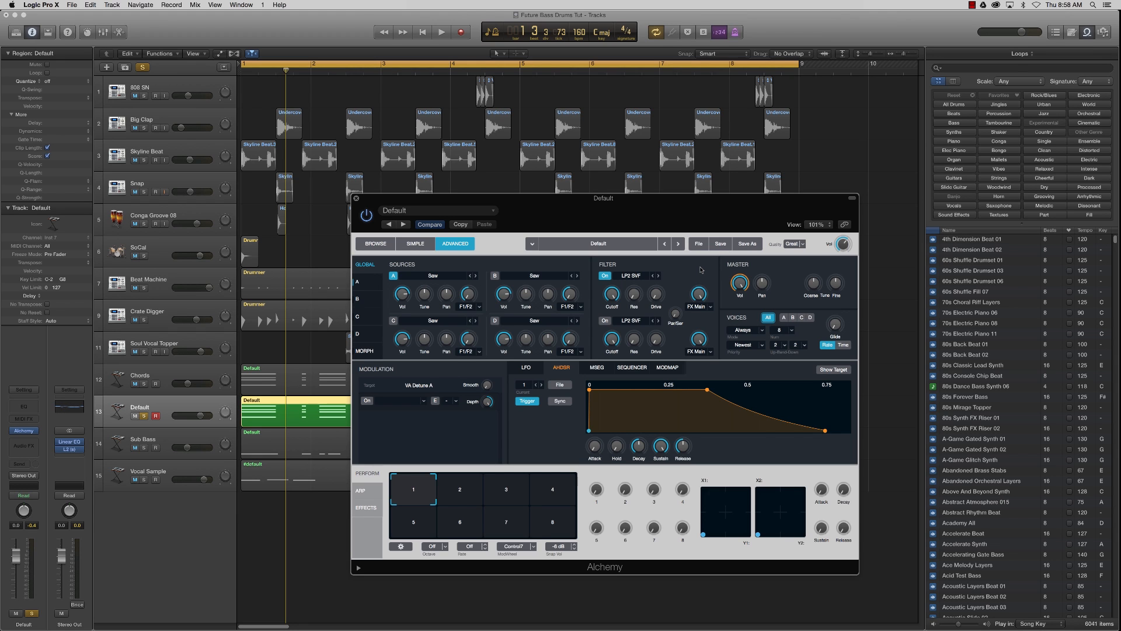
left_click(633, 277)
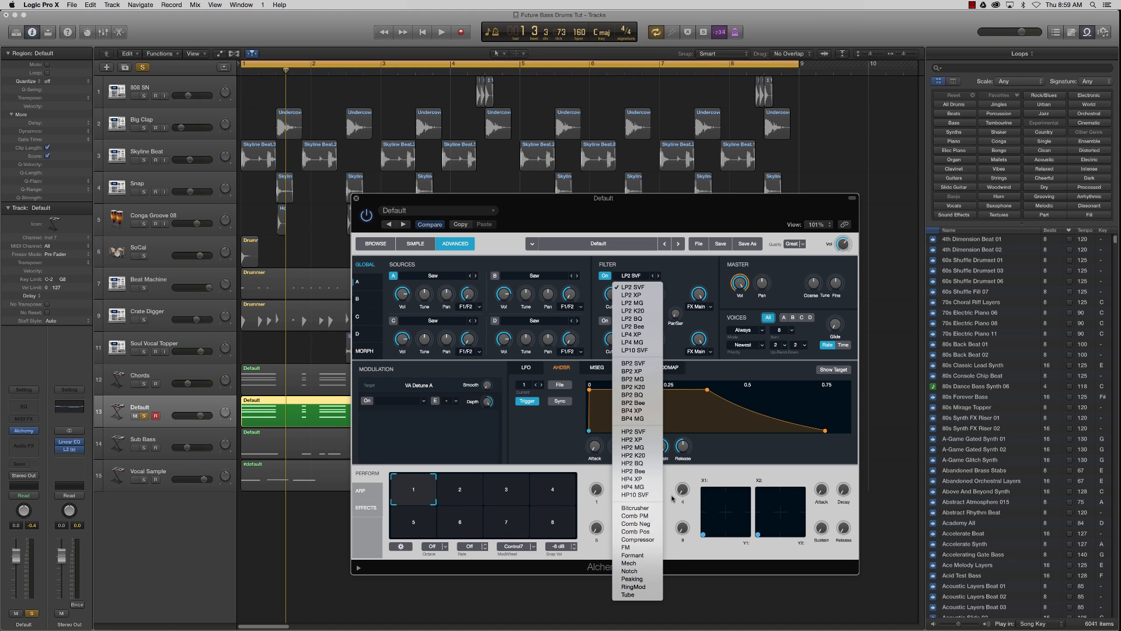
left_click(671, 497)
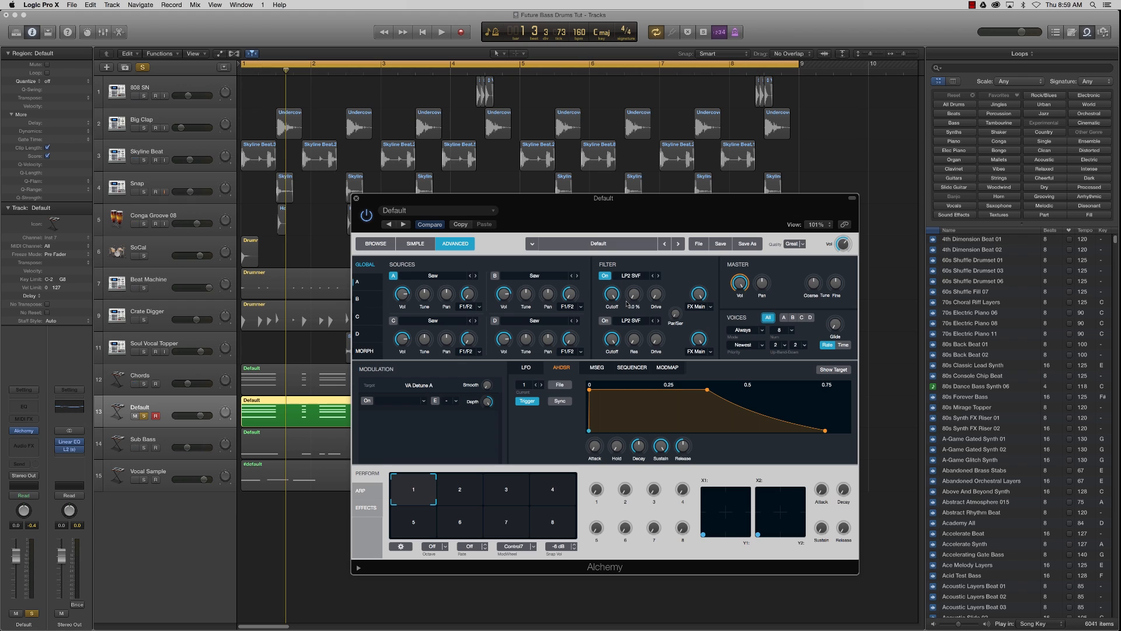
left_click_drag(611, 294, 607, 357)
- Add LFO1 as a modulation source for the first filter's cutoff
left_click(528, 370)
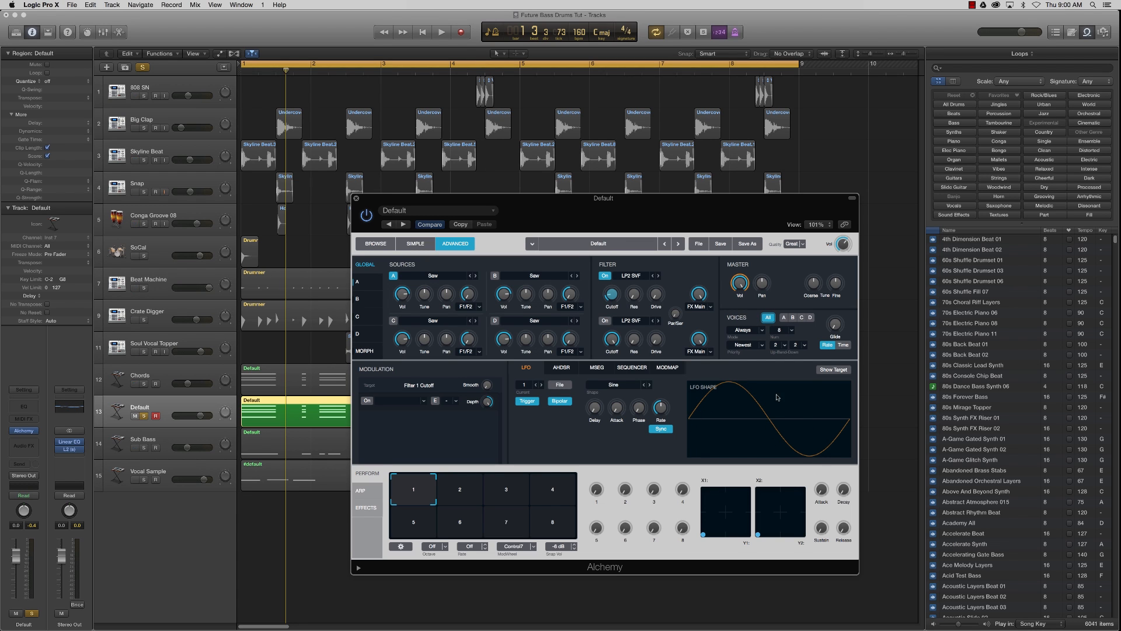
mouse_move(617, 295)
right_click(613, 296)
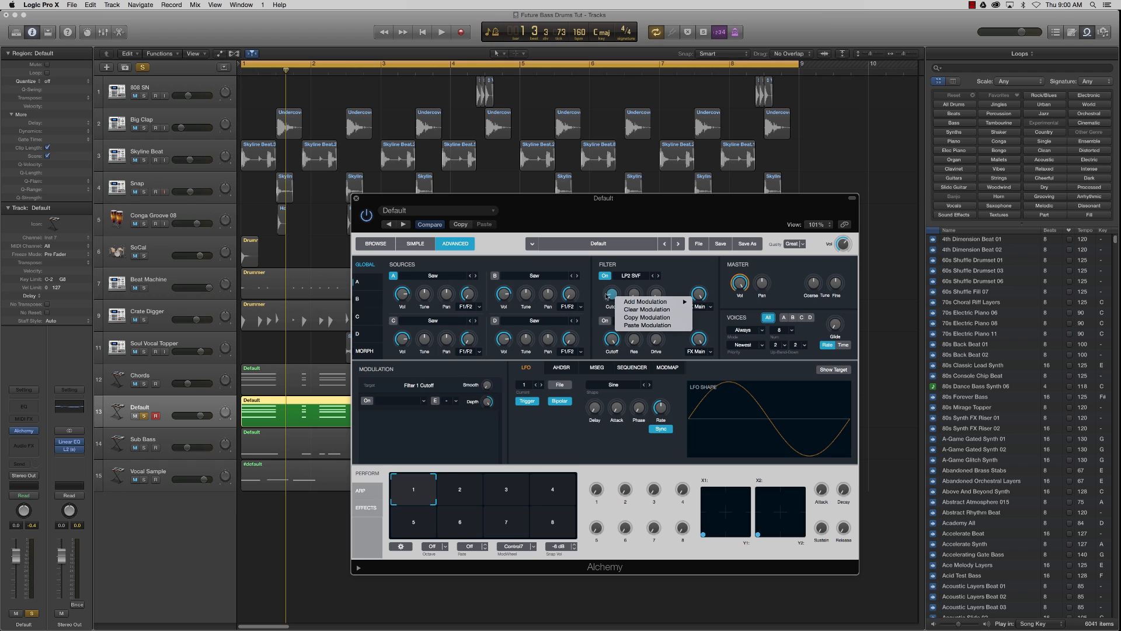
mouse_move(621, 303)
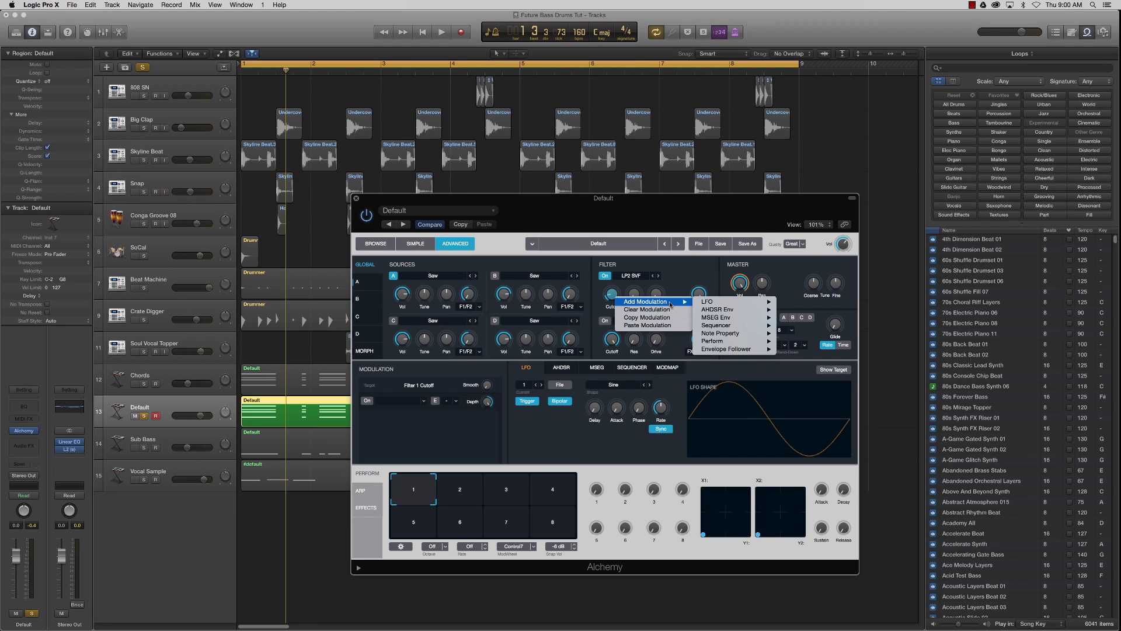
mouse_move(702, 304)
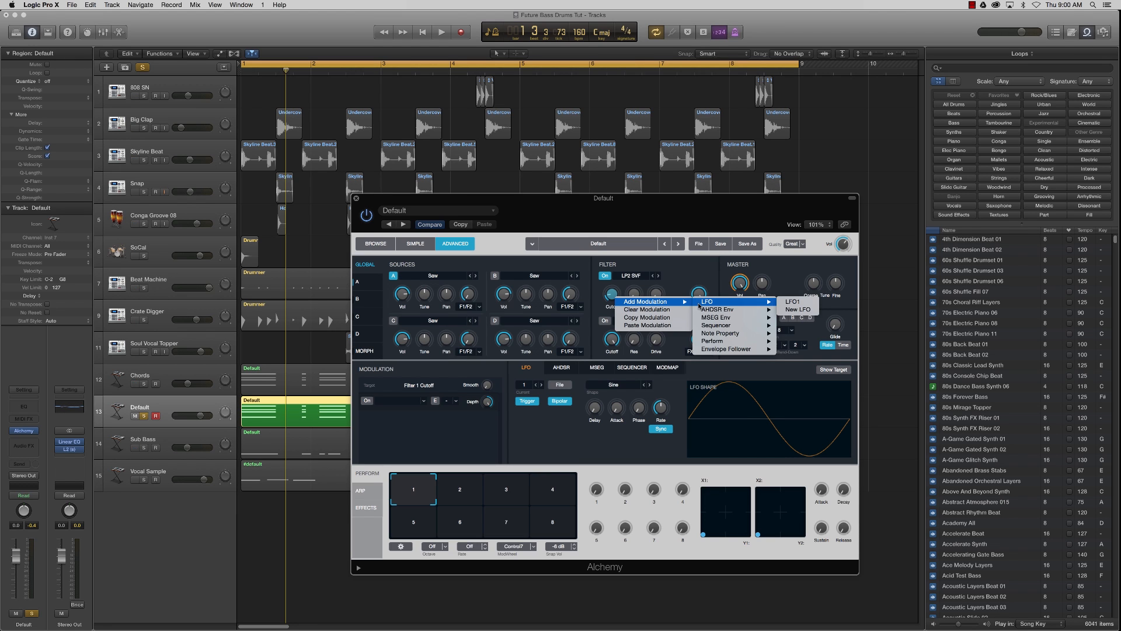
left_click(799, 302)
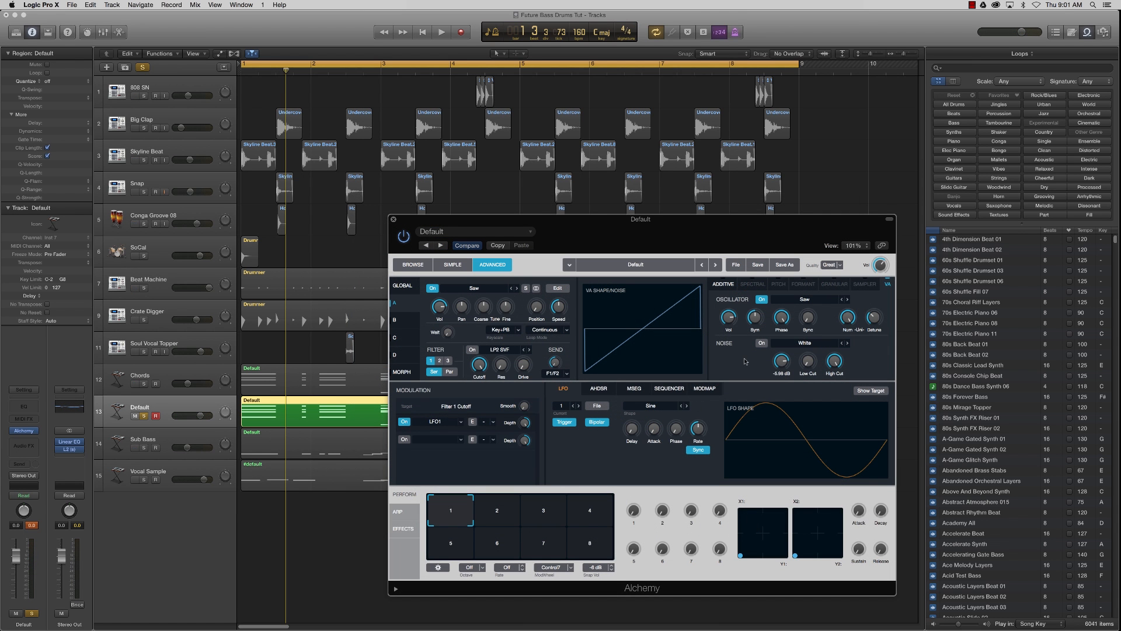
- Lower source A's number of oscillators and set its detune to 13.5 % while auditioning the chords
left_click_drag(786, 240, 780, 265)
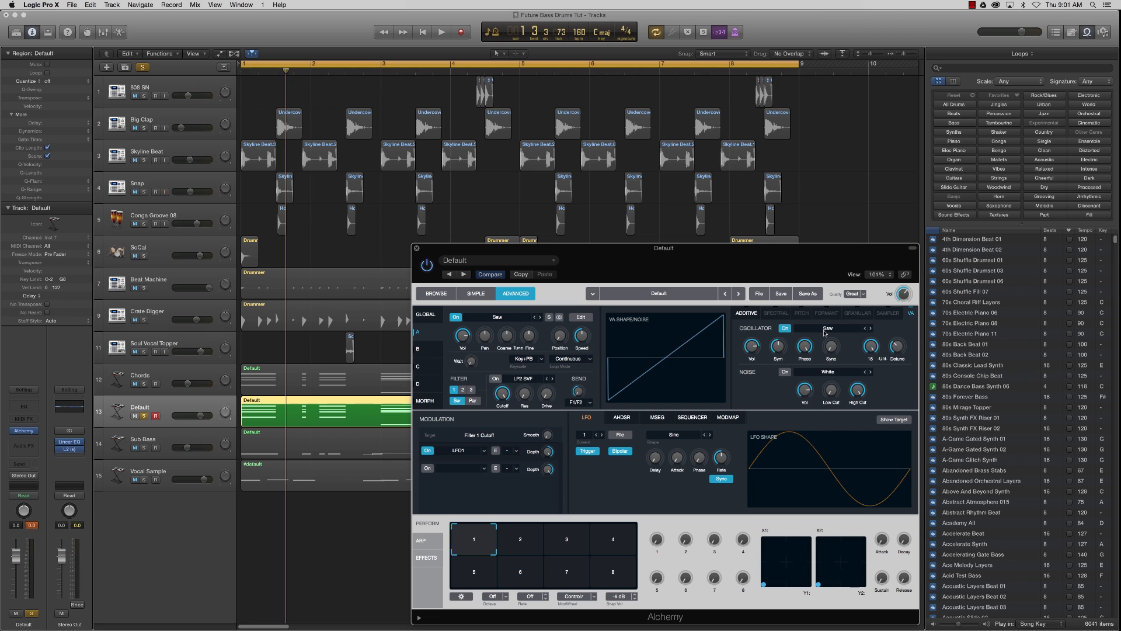
left_click_drag(870, 346, 868, 389)
key("space")
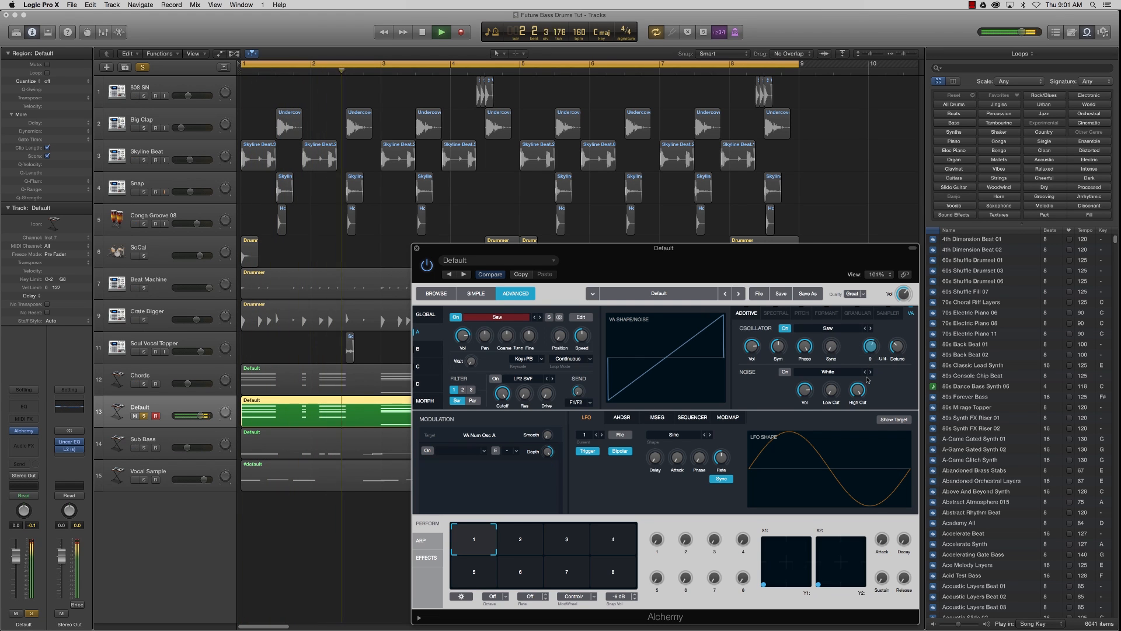
left_click(898, 362)
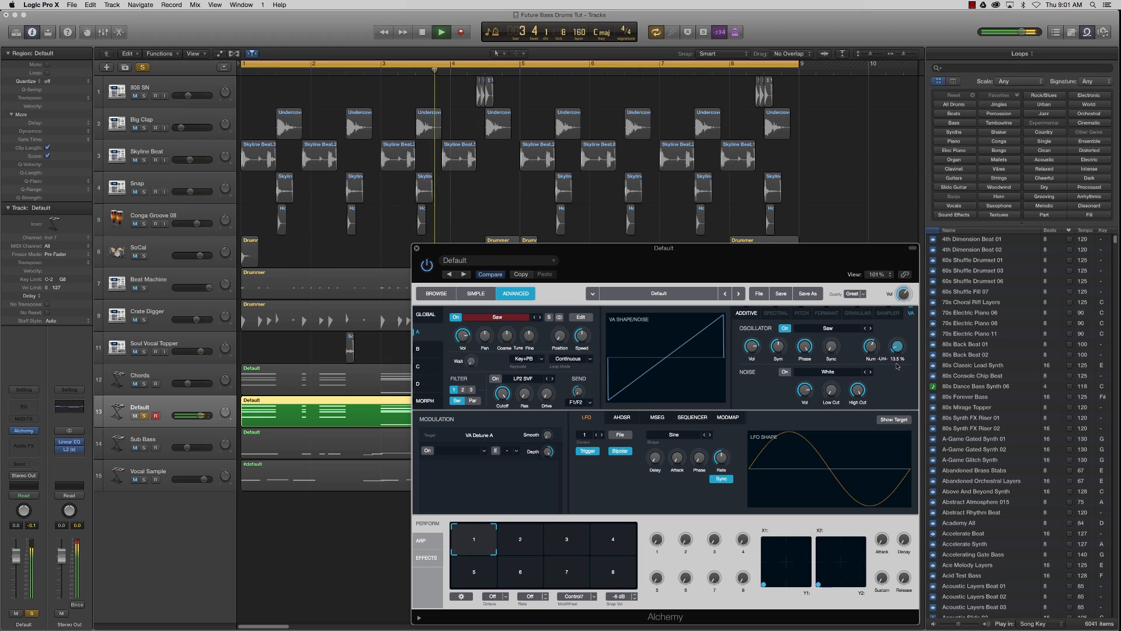
key("space")
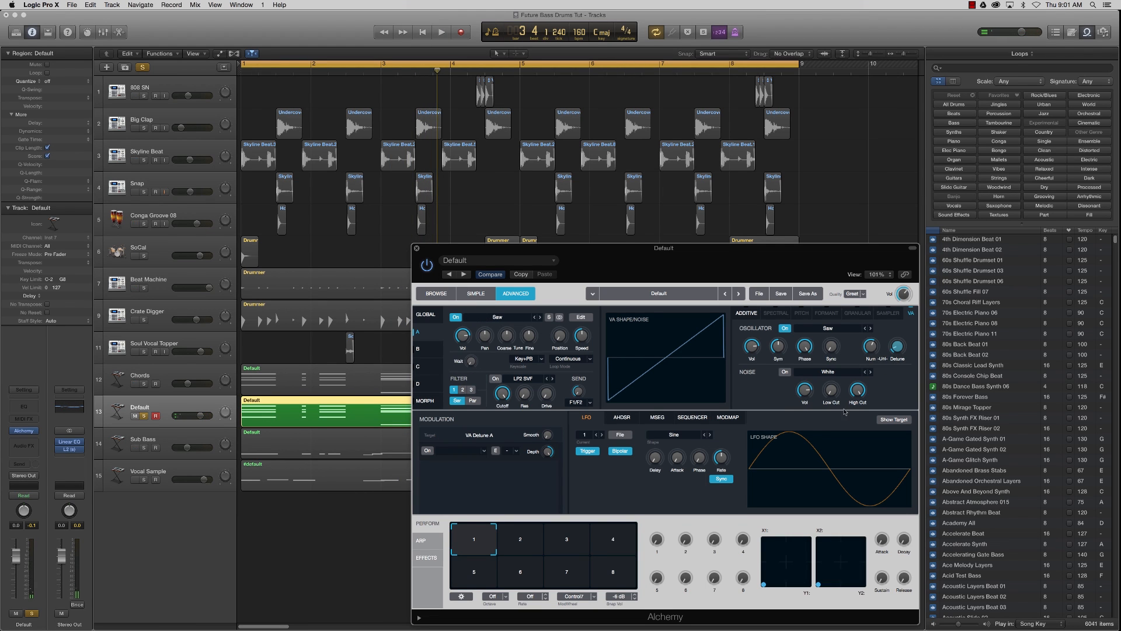
- Readjust source A's number of oscillators and detune by ear, and lower its volume to about -13.1 dB
mouse_move(899, 353)
key("space")
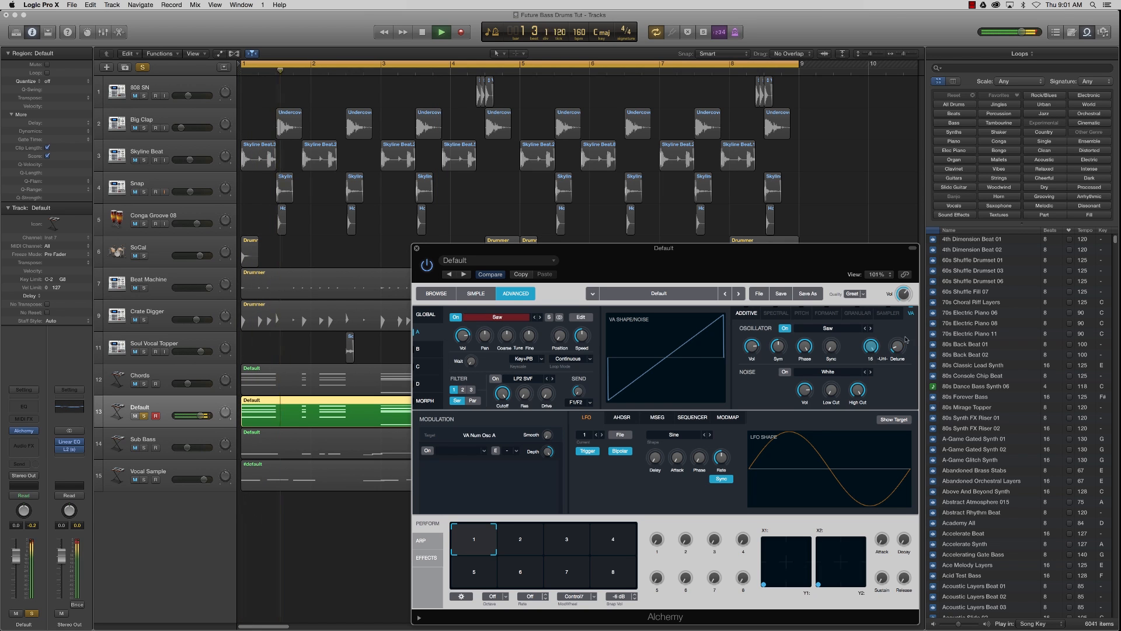
left_click_drag(897, 354, 872, 367)
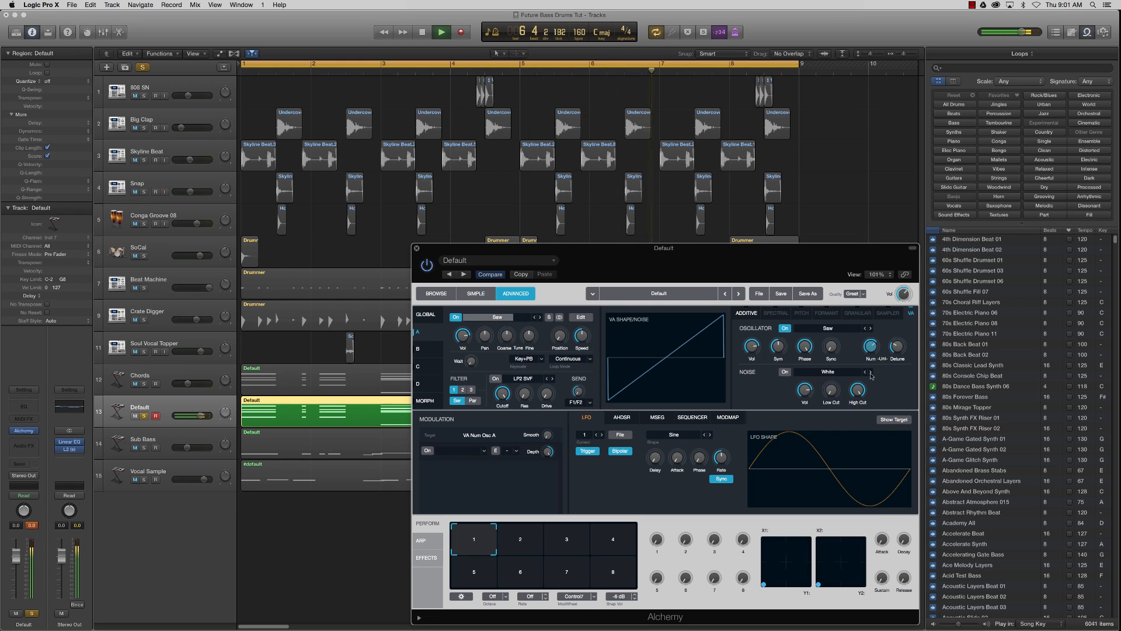
left_click_drag(463, 335, 461, 369)
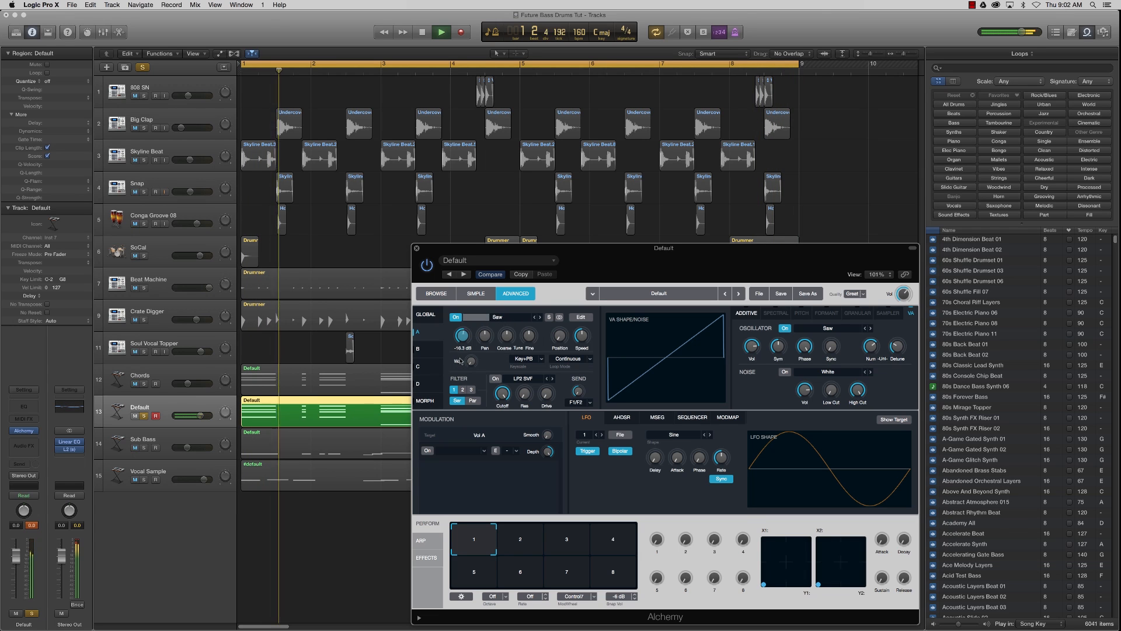
key("space")
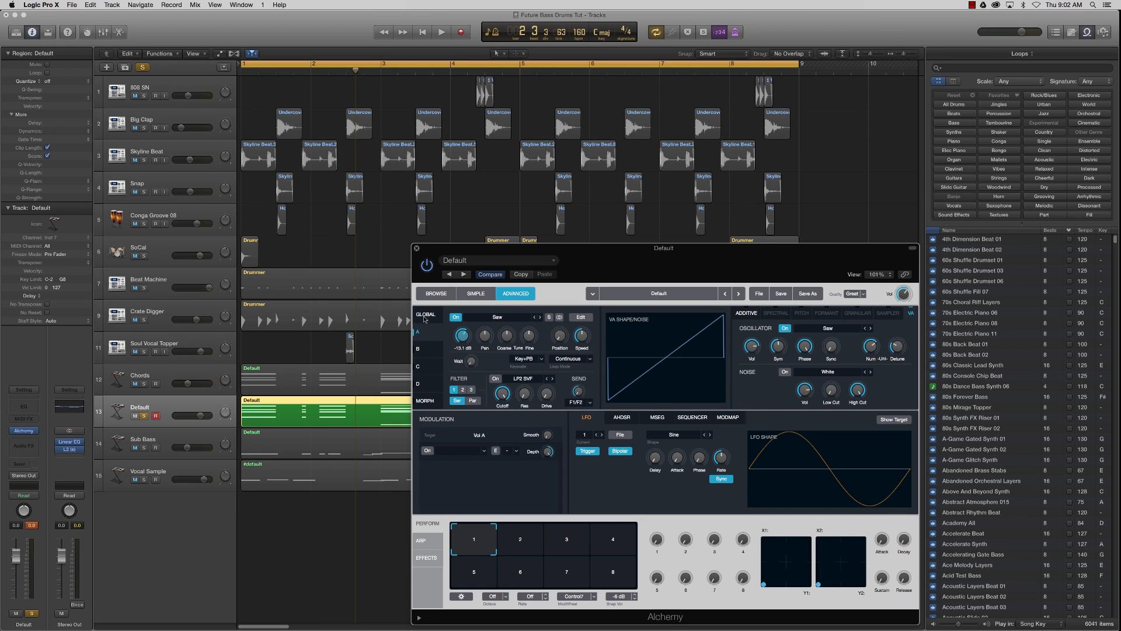
- Show the global settings and audition the LFO modulation on the first filter's cutoff
left_click(424, 318)
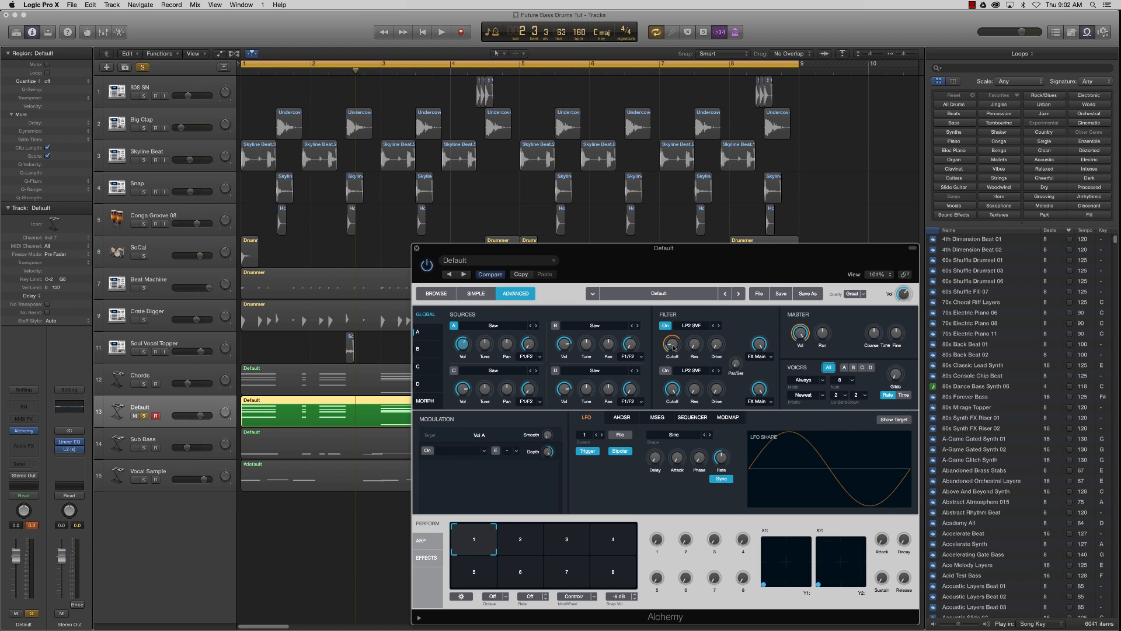
key("space")
left_click(672, 344)
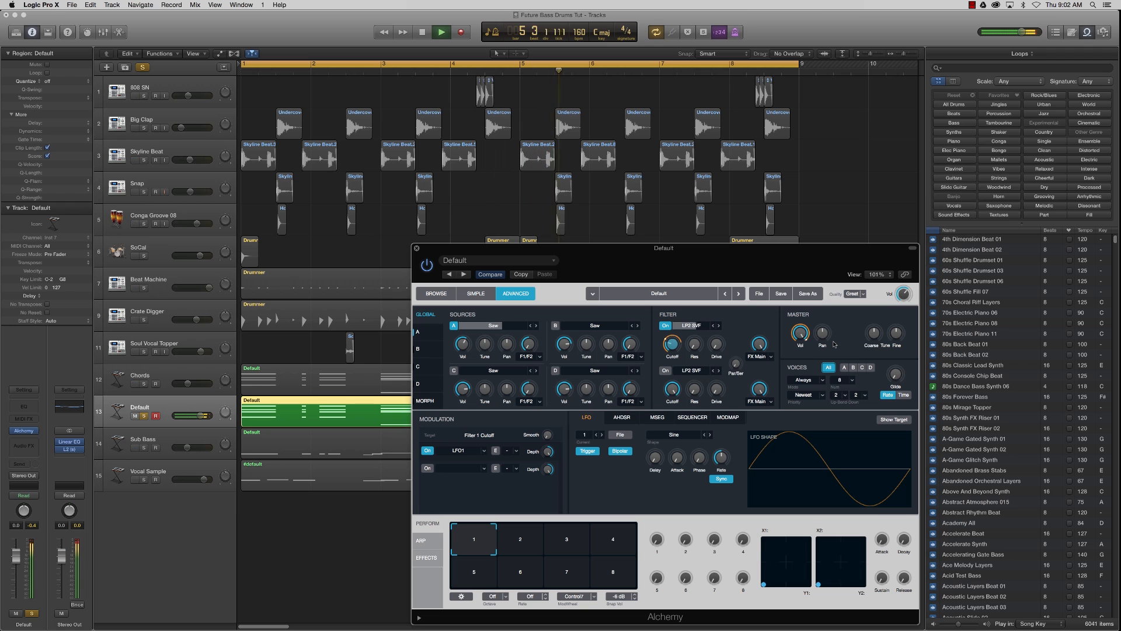
key("space")
left_click_drag(595, 266, 596, 266)
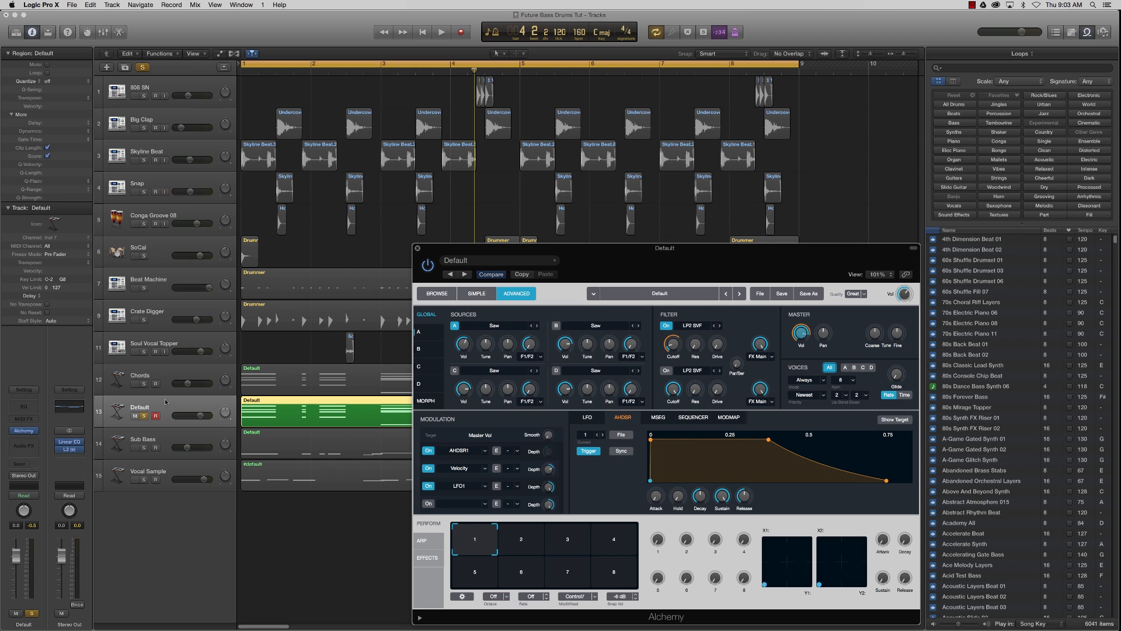
- Move the synth window clear of the tracks and solo the Chords track instead of the Default track
left_click_drag(588, 265, 780, 211)
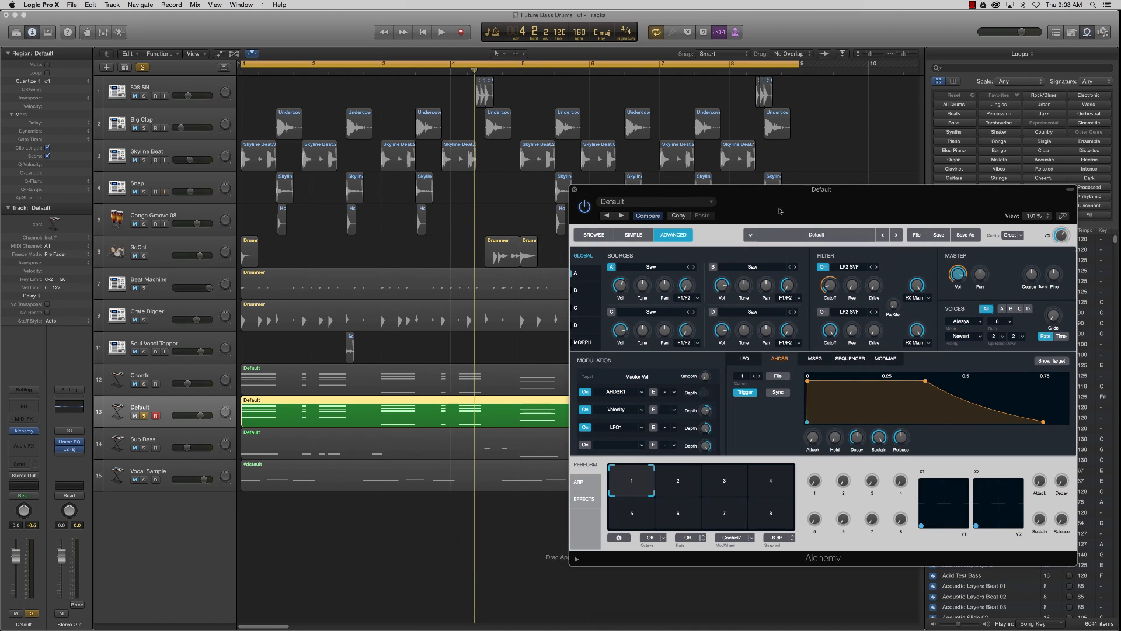
left_click(143, 416)
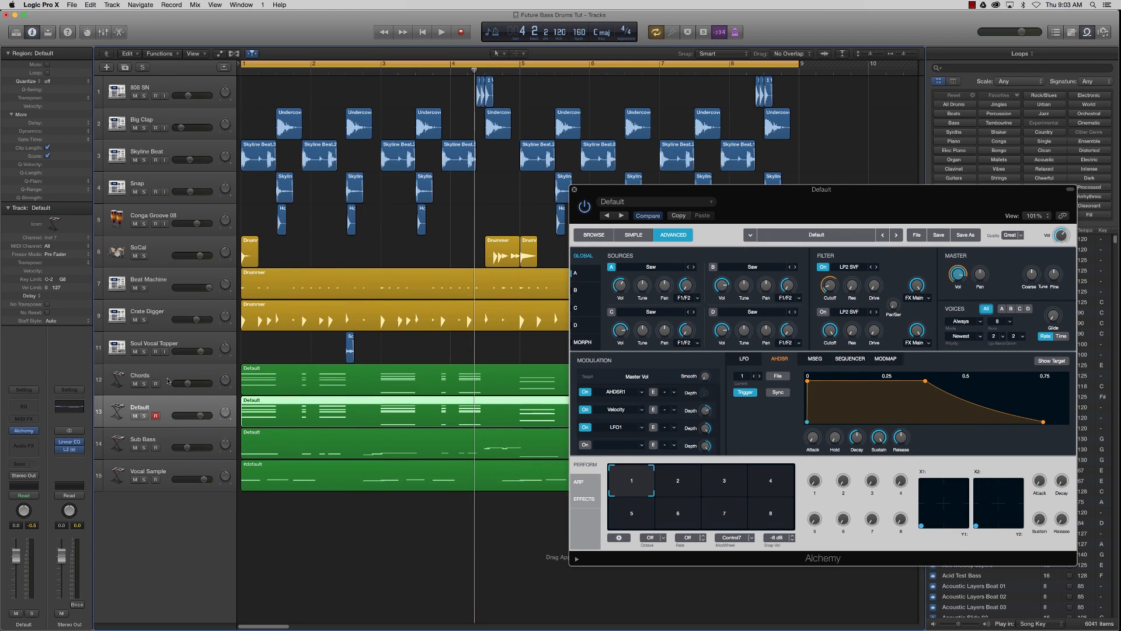
left_click(157, 376)
left_click(143, 384)
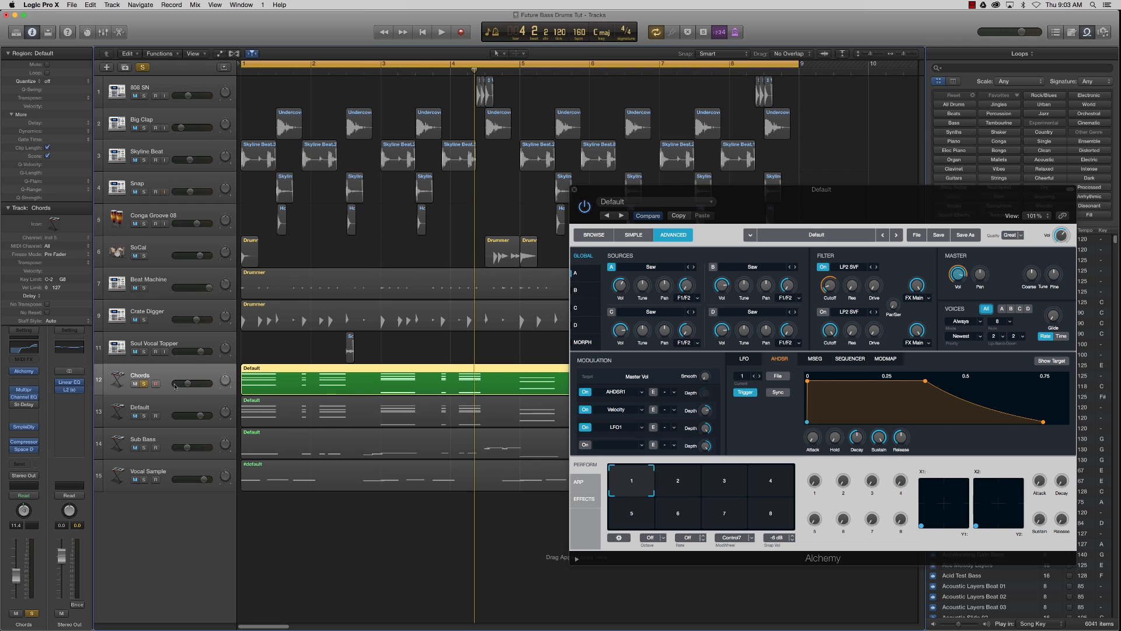
- Audition the Multipressor on the Chords track and fine-tune the gain of its third band
left_click(23, 390)
left_click_drag(145, 72, 379, 134)
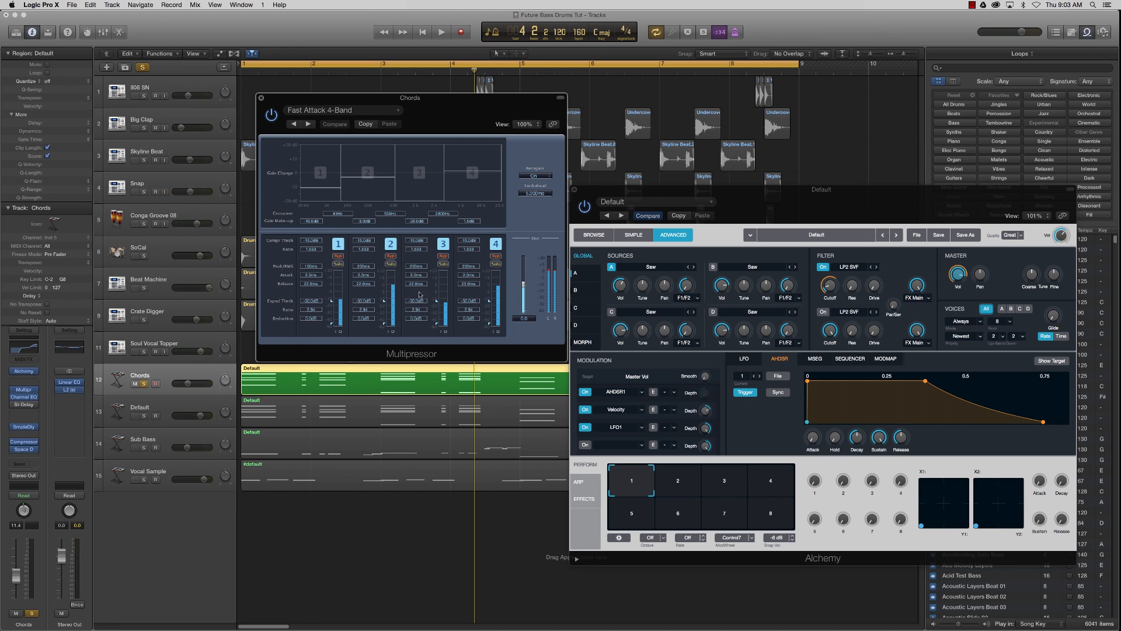
key("space")
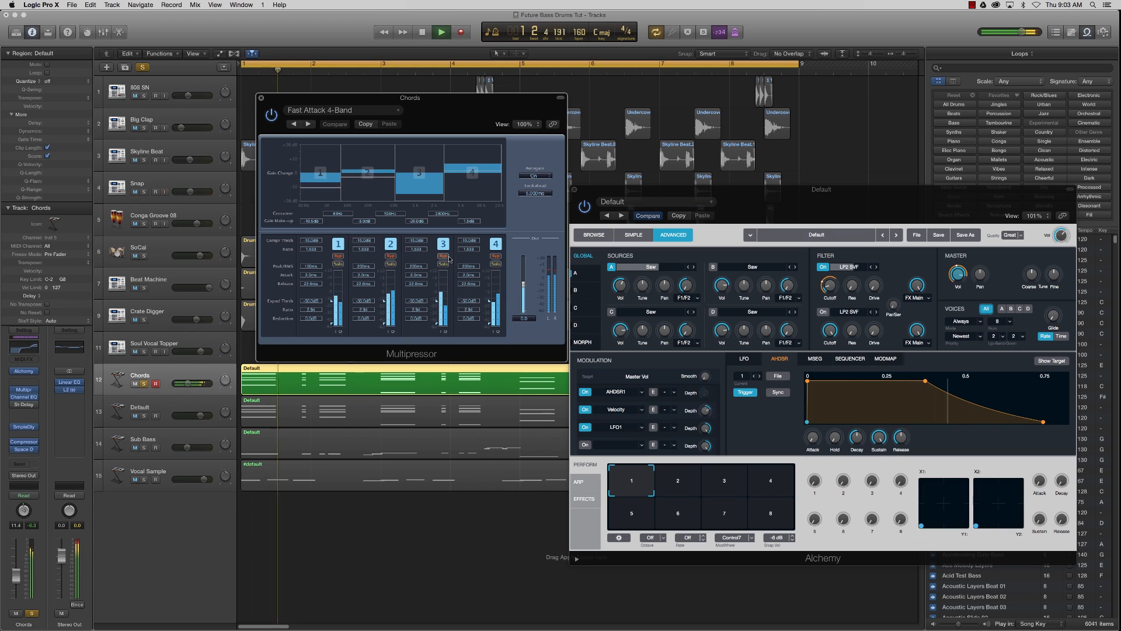
key("space")
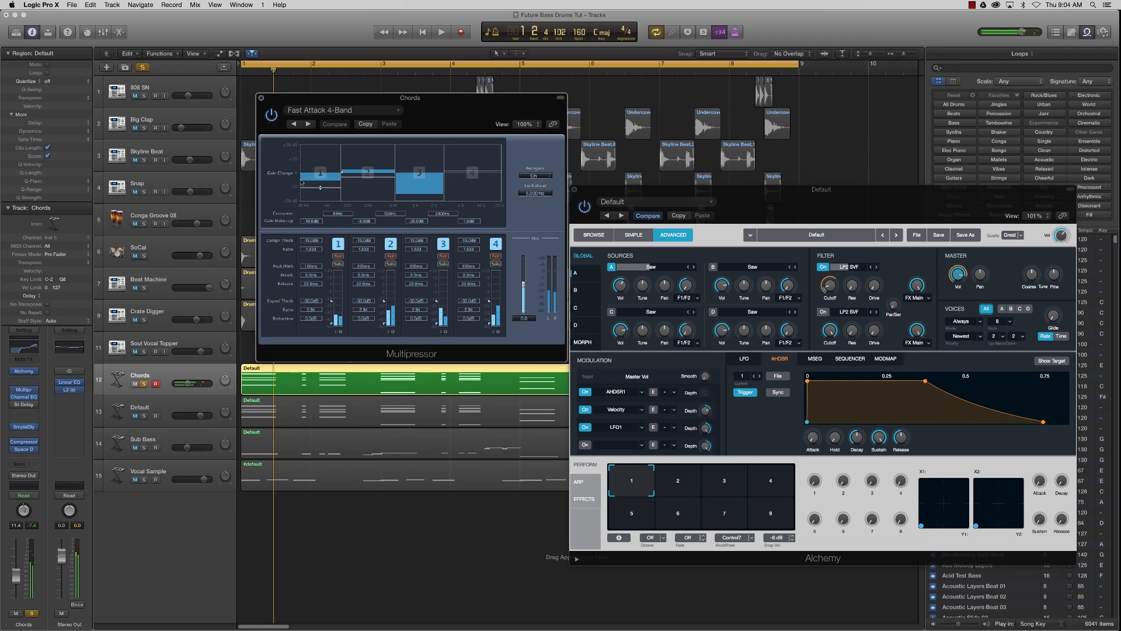
left_click_drag(421, 194, 427, 192)
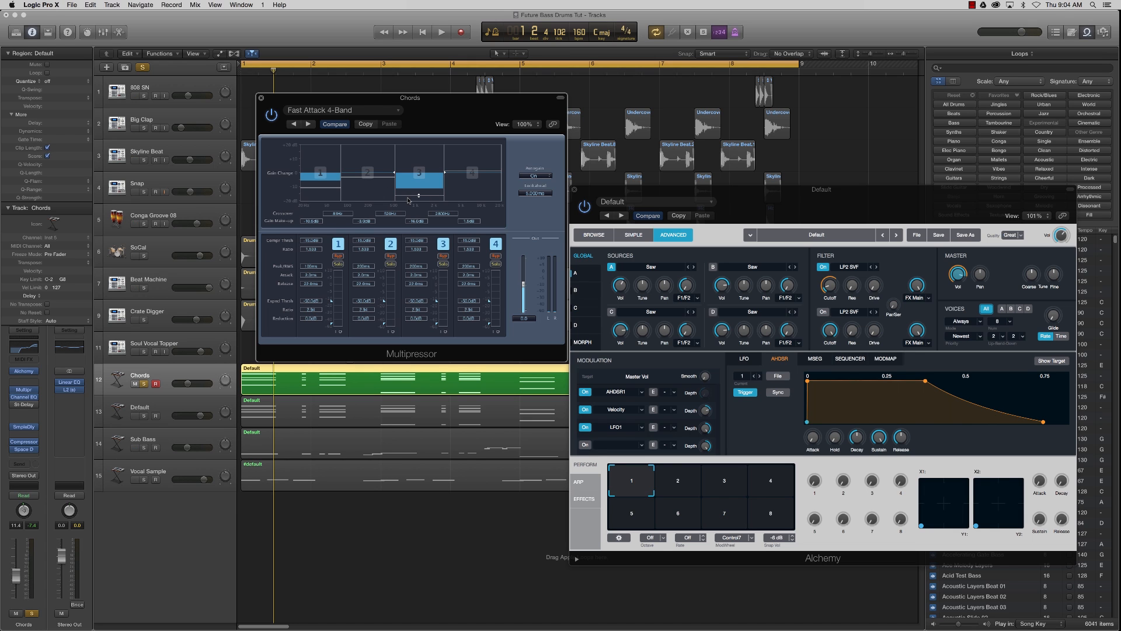
left_click_drag(407, 196, 406, 198)
left_click(261, 97)
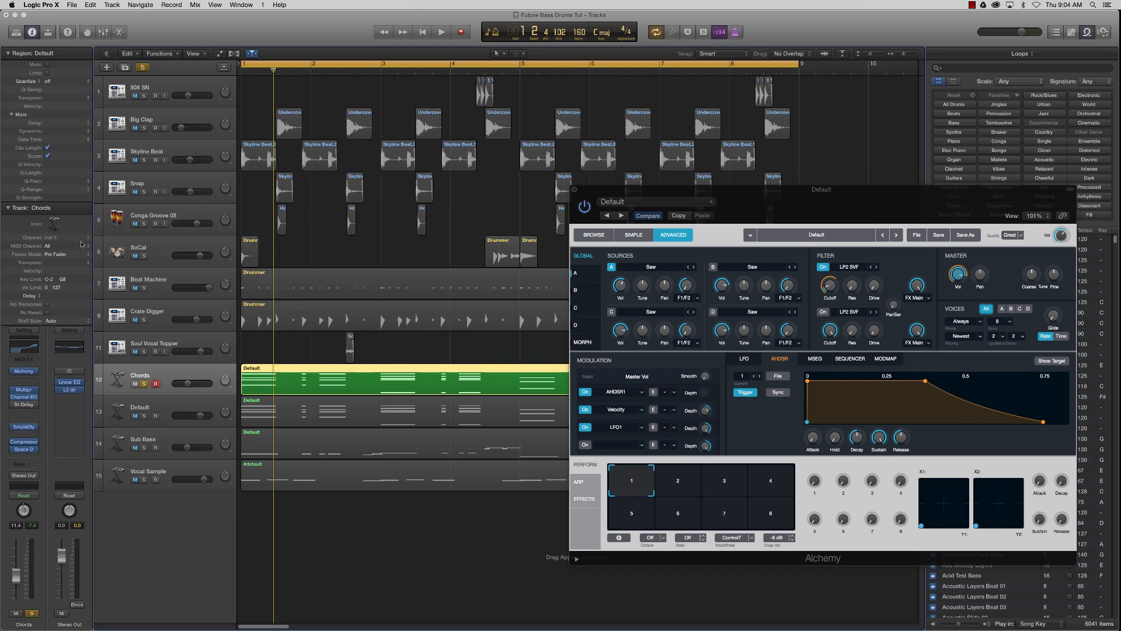
- Set the low cut of the Chords track's Channel EQ to 225 Hz while auditioning, and close the plug-in windows
left_click(24, 397)
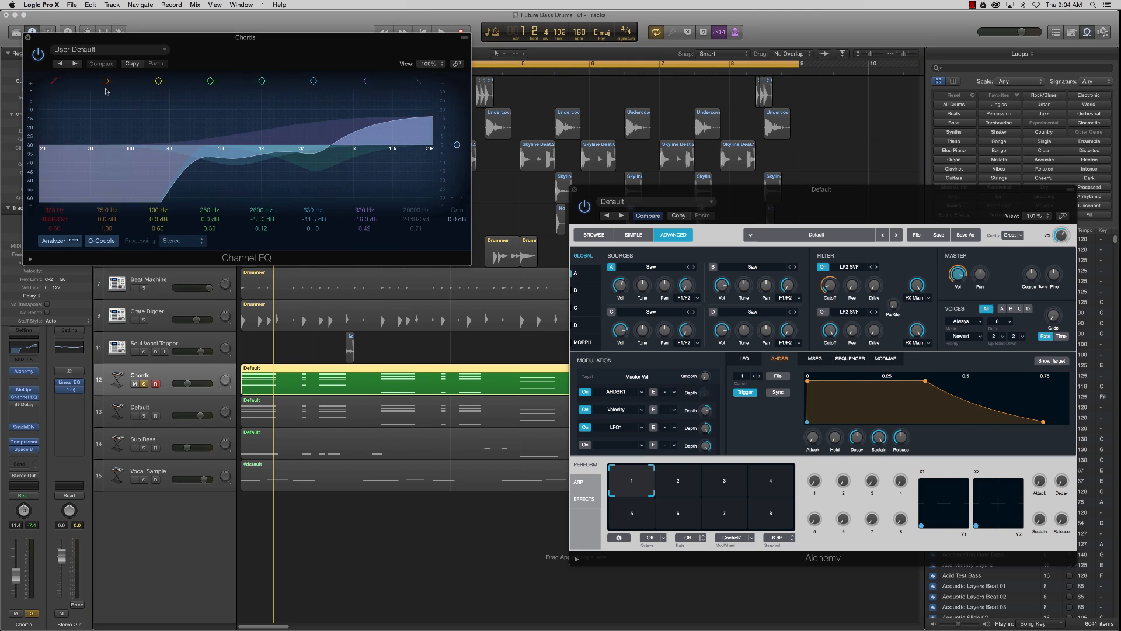
left_click_drag(230, 99, 230, 100)
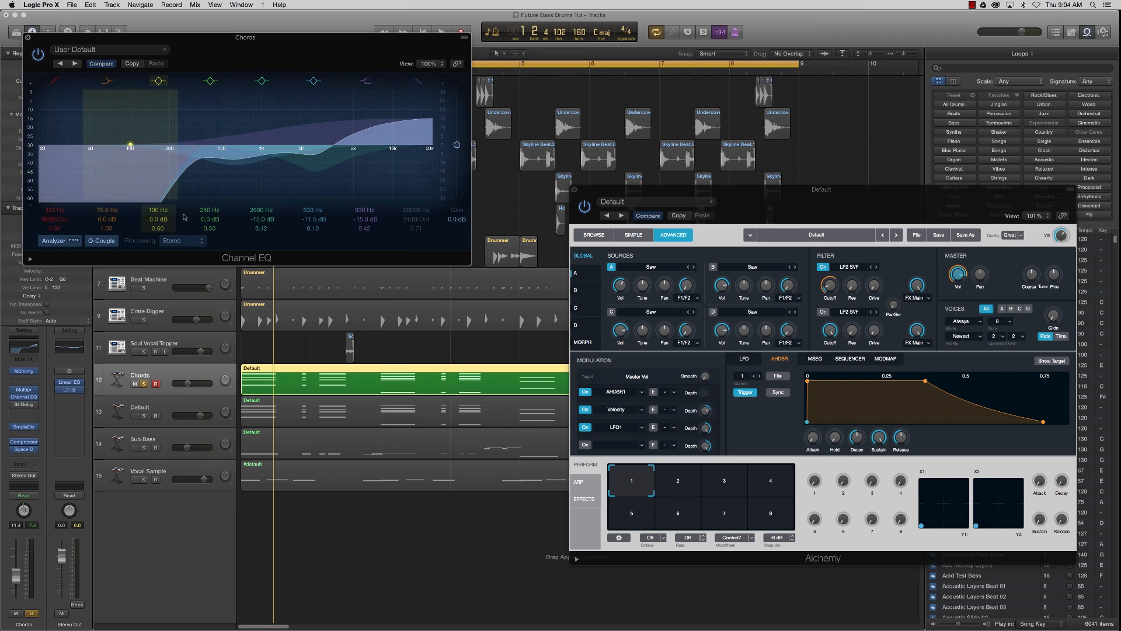
key("space")
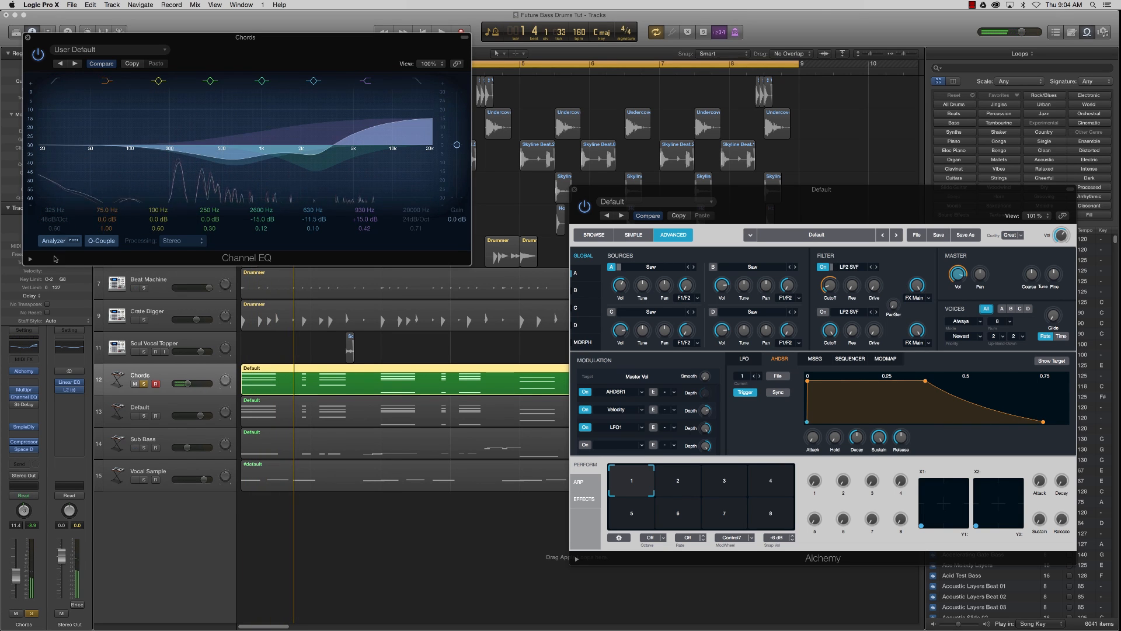
left_click_drag(177, 185, 176, 191)
key("space")
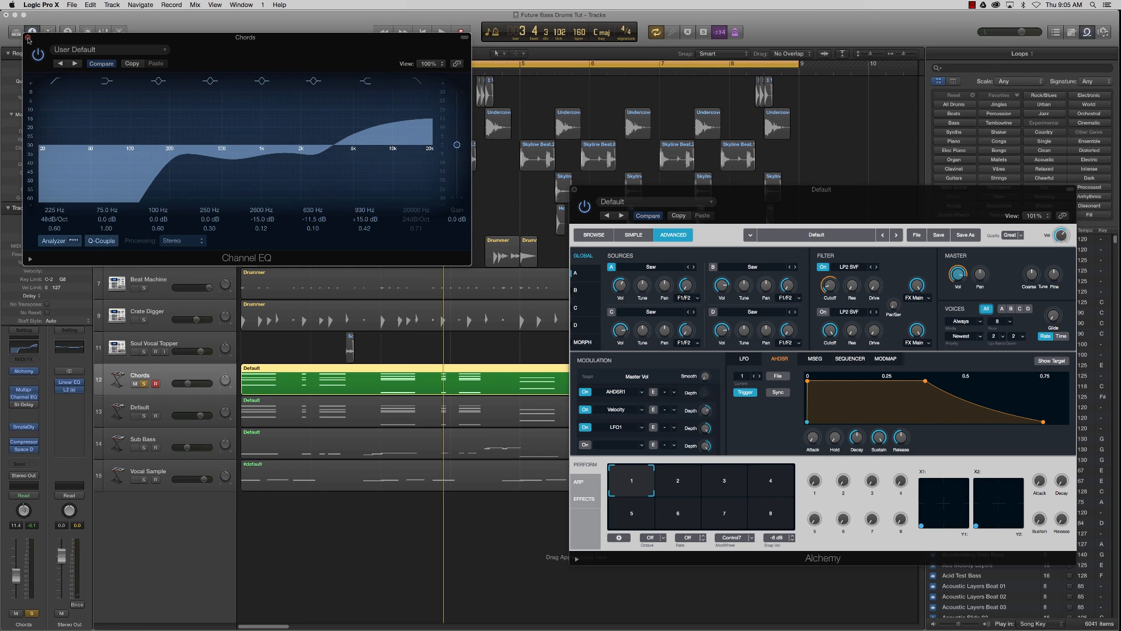
left_click(28, 38)
left_click(574, 191)
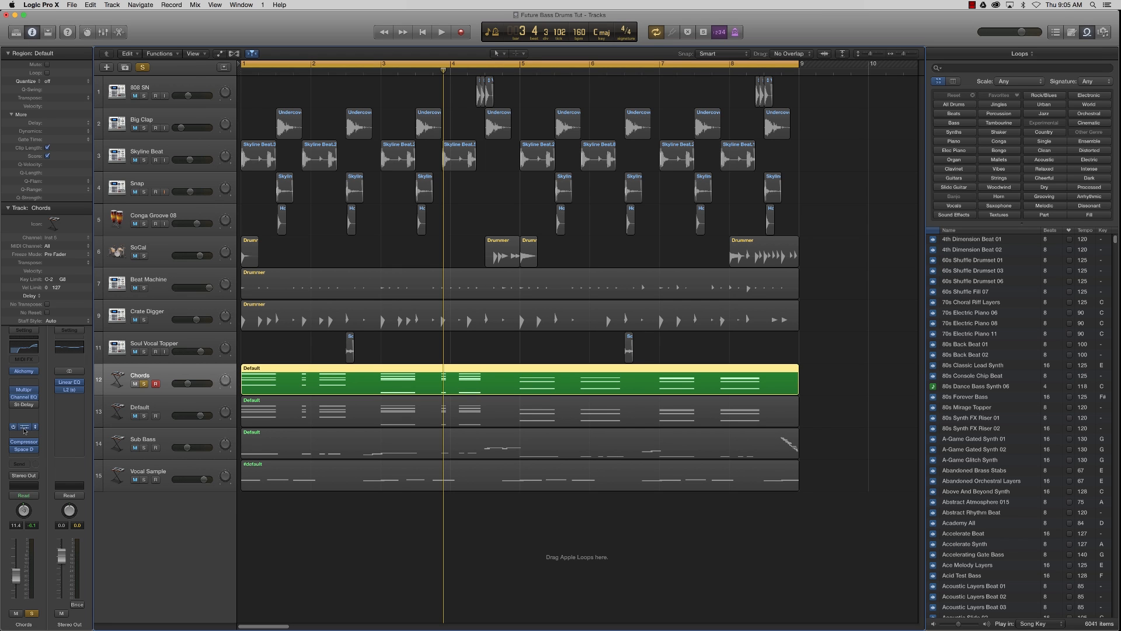
- Compare the Chords track's sound with its Sample Delay bypassed and active
left_click(23, 426)
left_click_drag(125, 37, 543, 244)
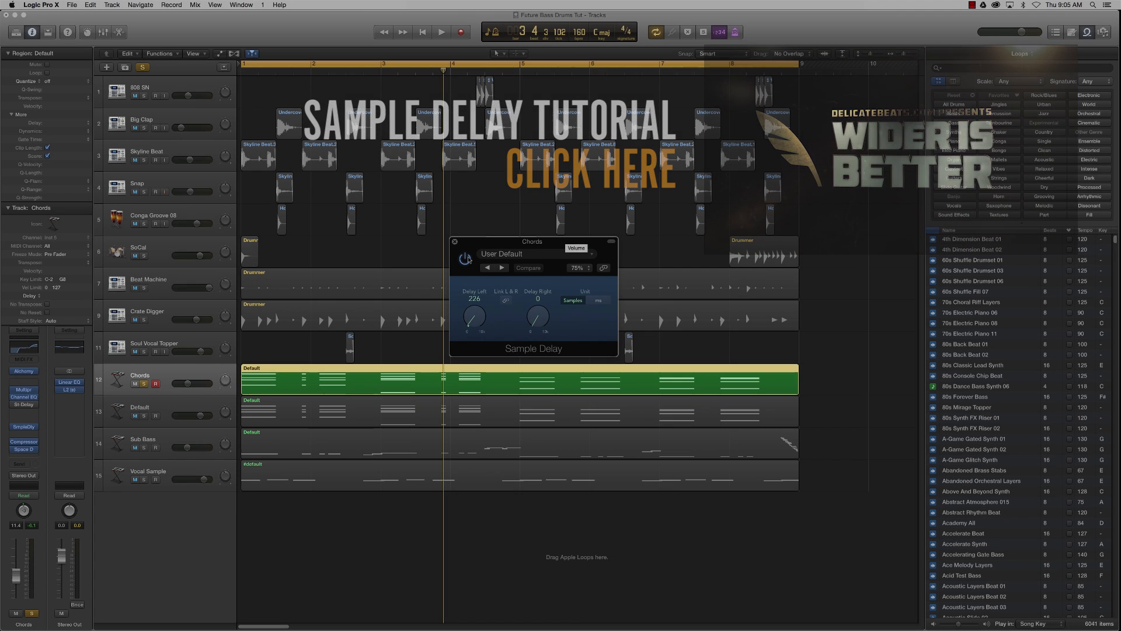
key("space")
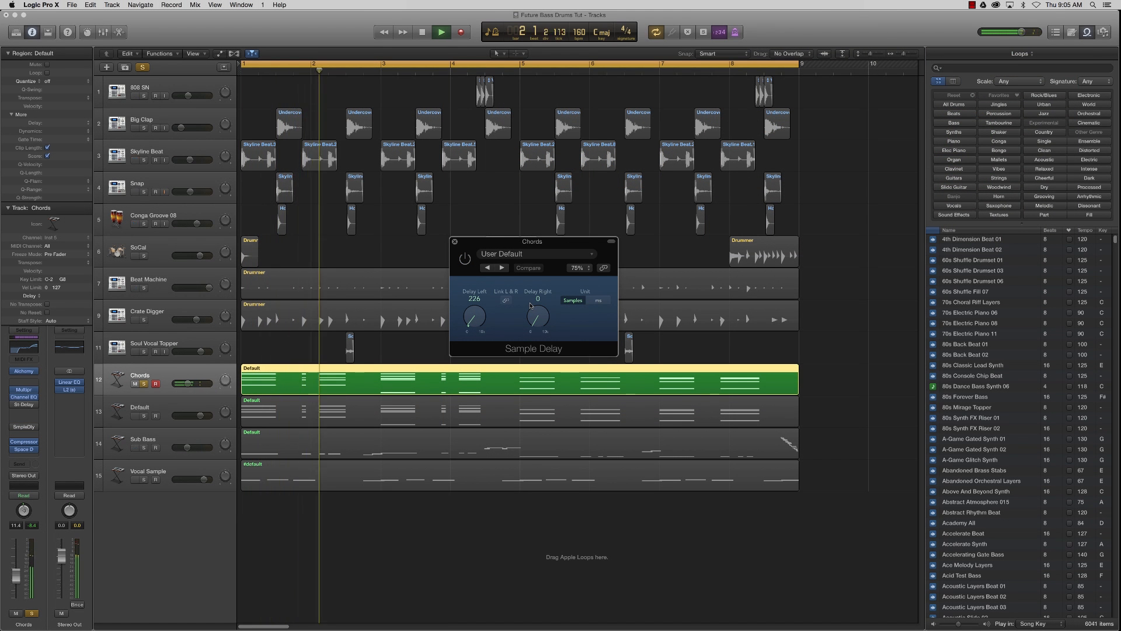
key("space")
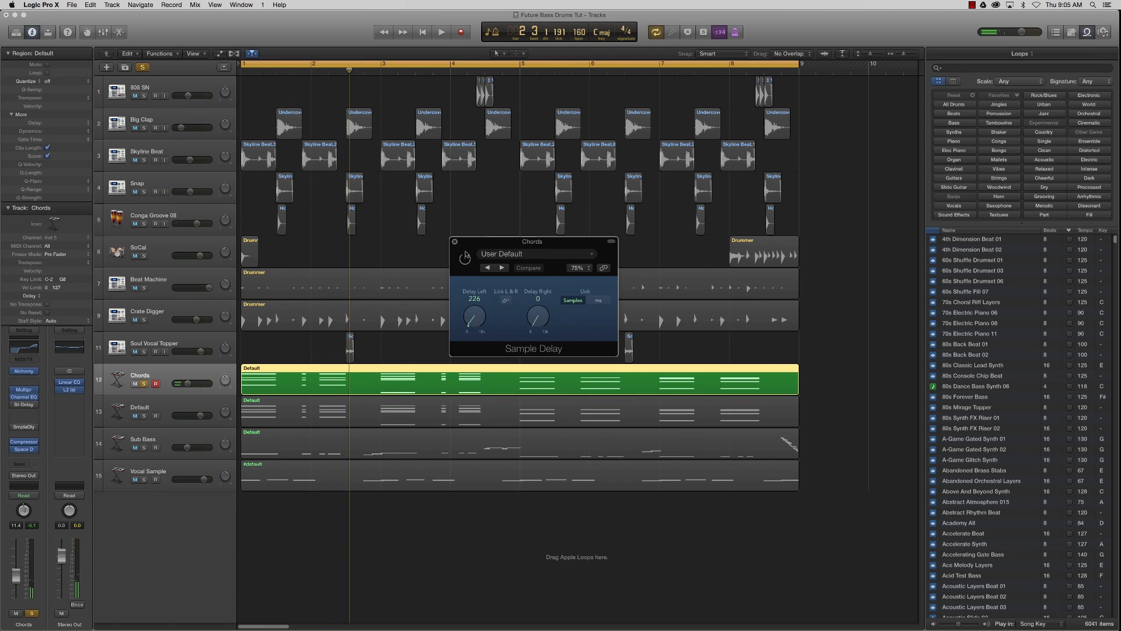
left_click(465, 258)
key("space")
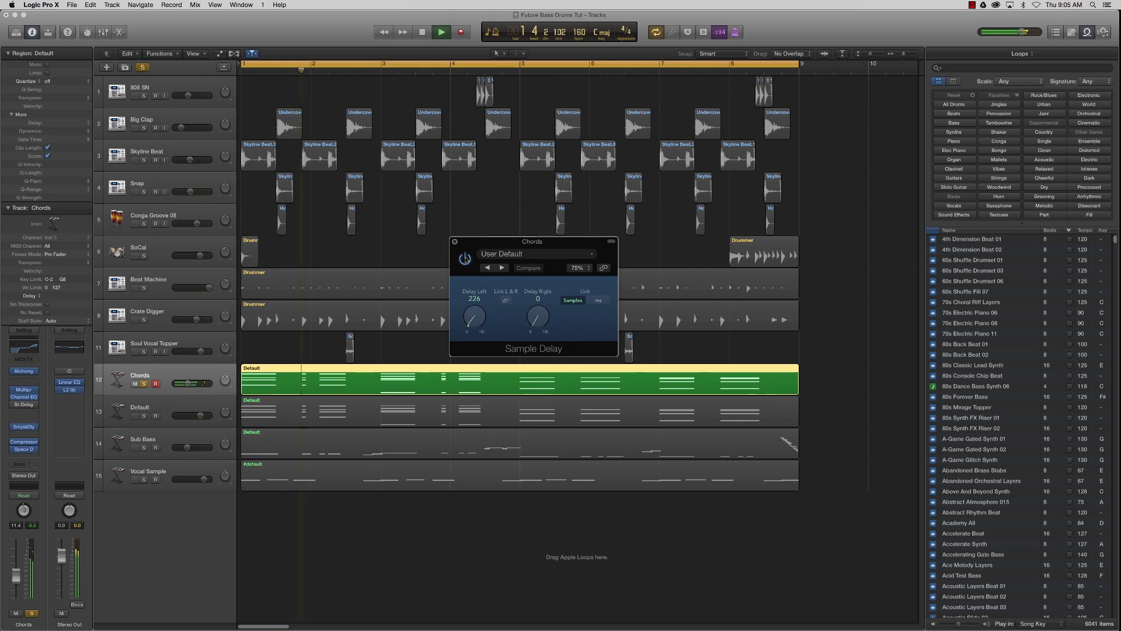
key("space")
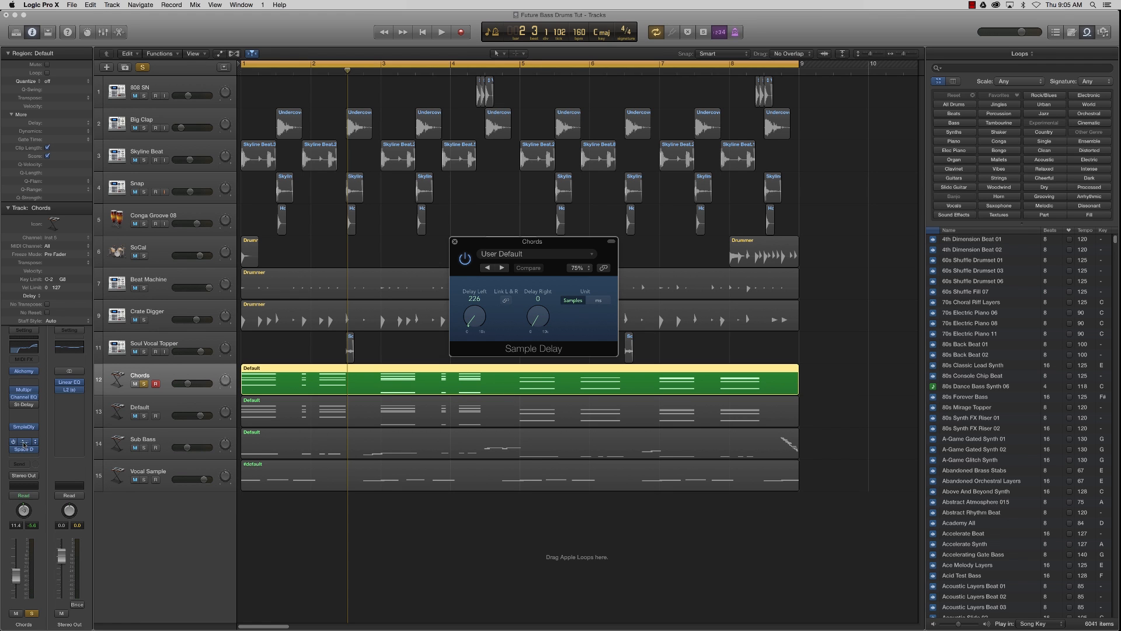
- Open the Chords track's Compressor in place of the Sample Delay and examine its side chain source options
left_click(24, 442)
left_click_drag(245, 13, 689, 139)
left_click(455, 242)
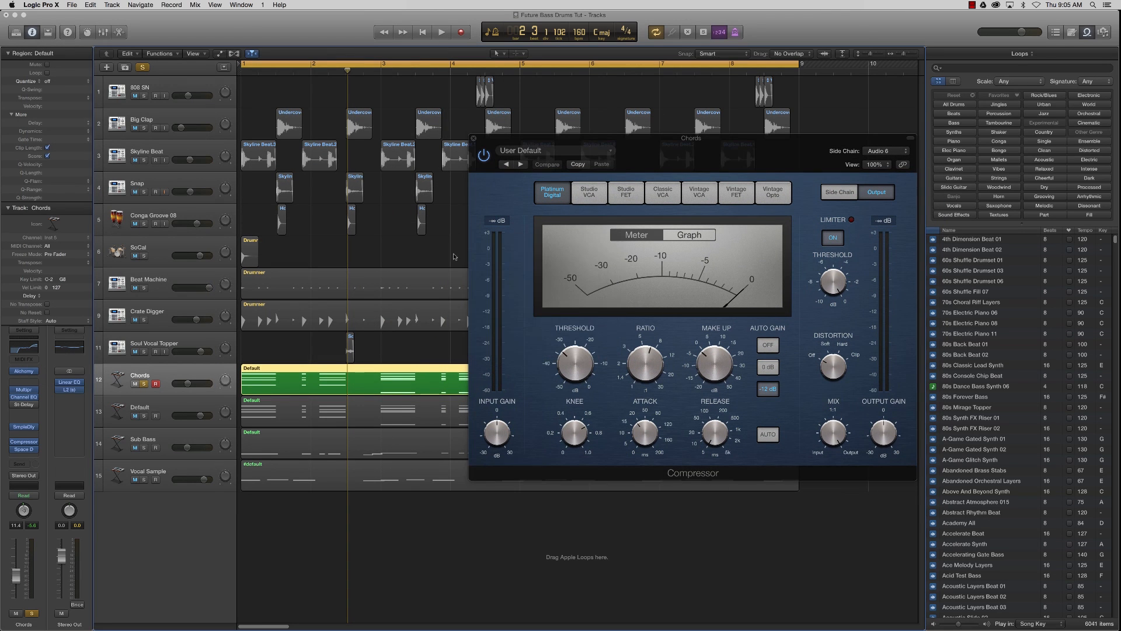
left_click_drag(755, 156, 725, 229)
left_click(853, 223)
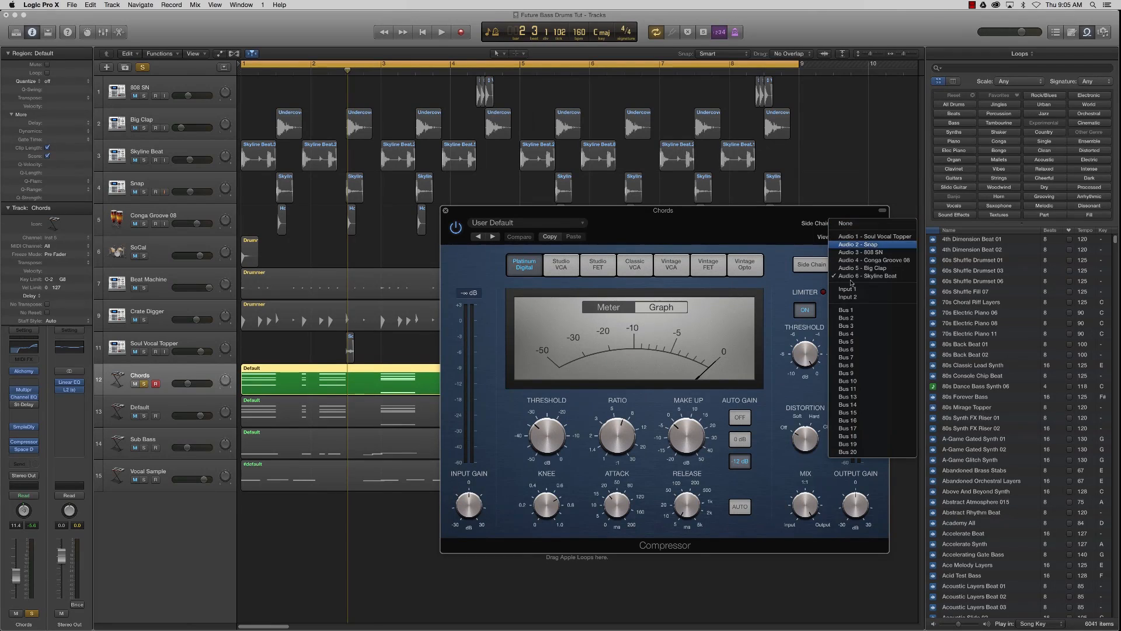
left_click(809, 217)
- Compare the Chords track's sound with the side-chained Compressor bypassed and active
key("space")
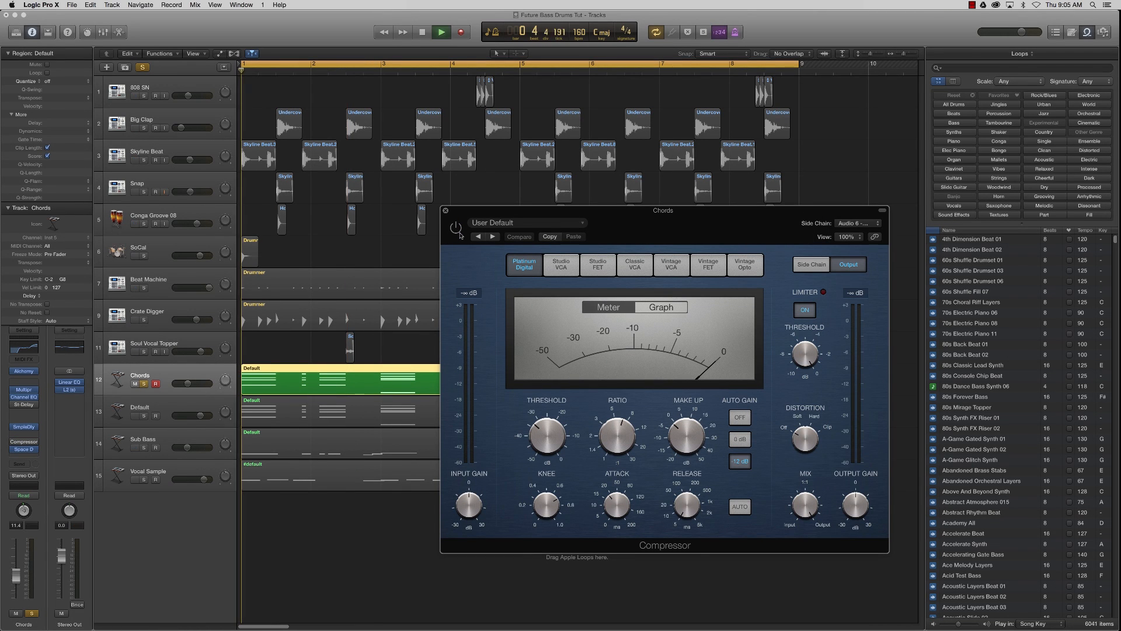
key("space")
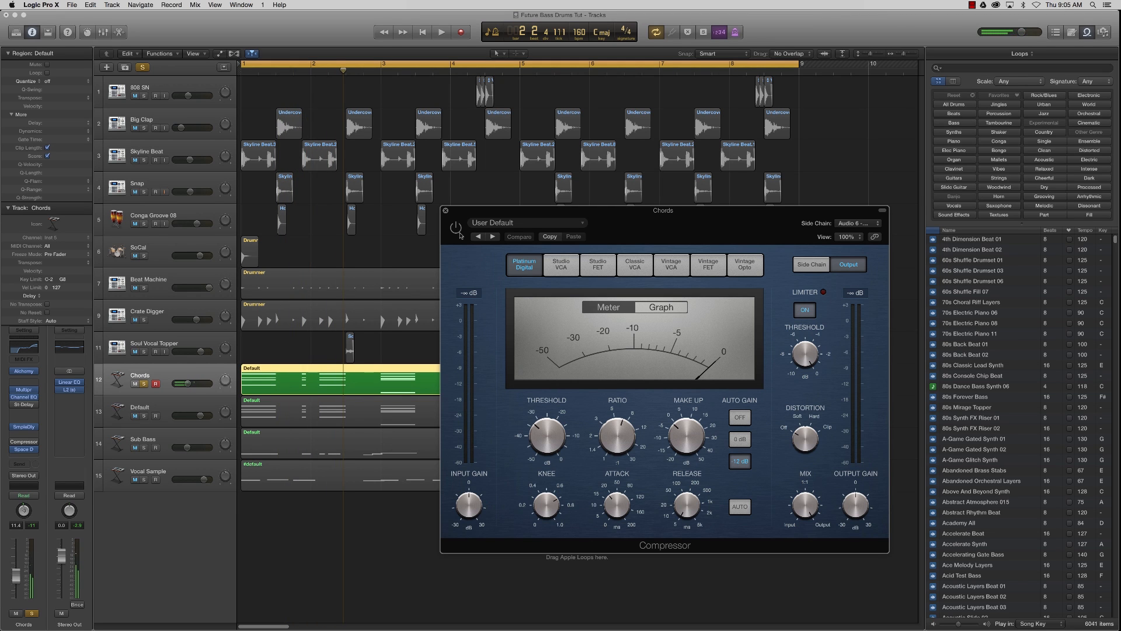
left_click(455, 227)
key("space")
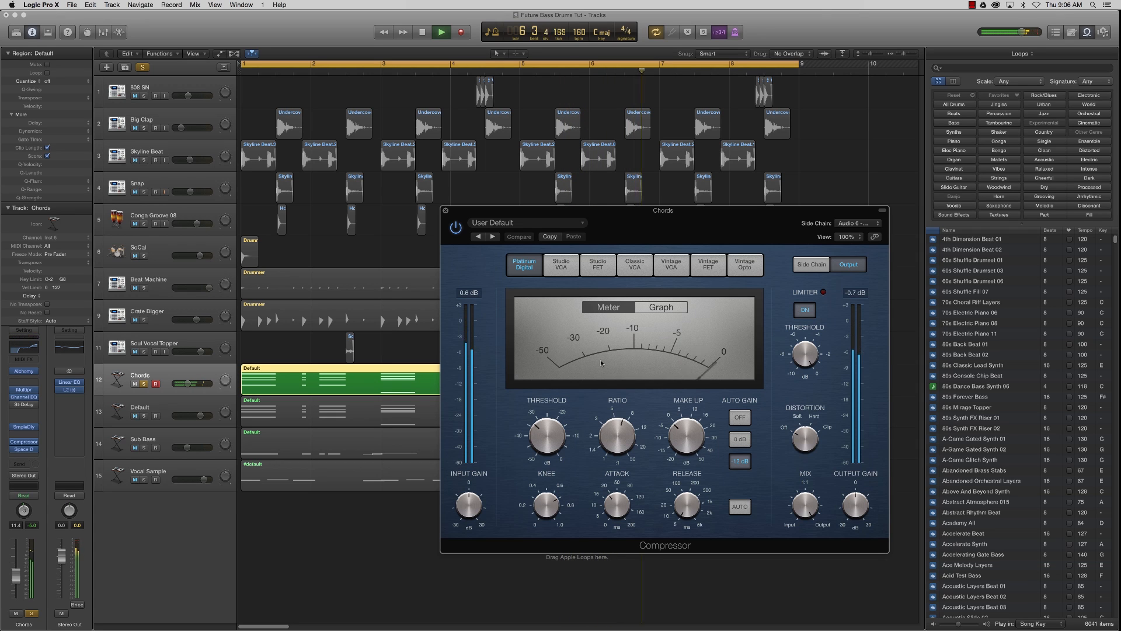
key("space")
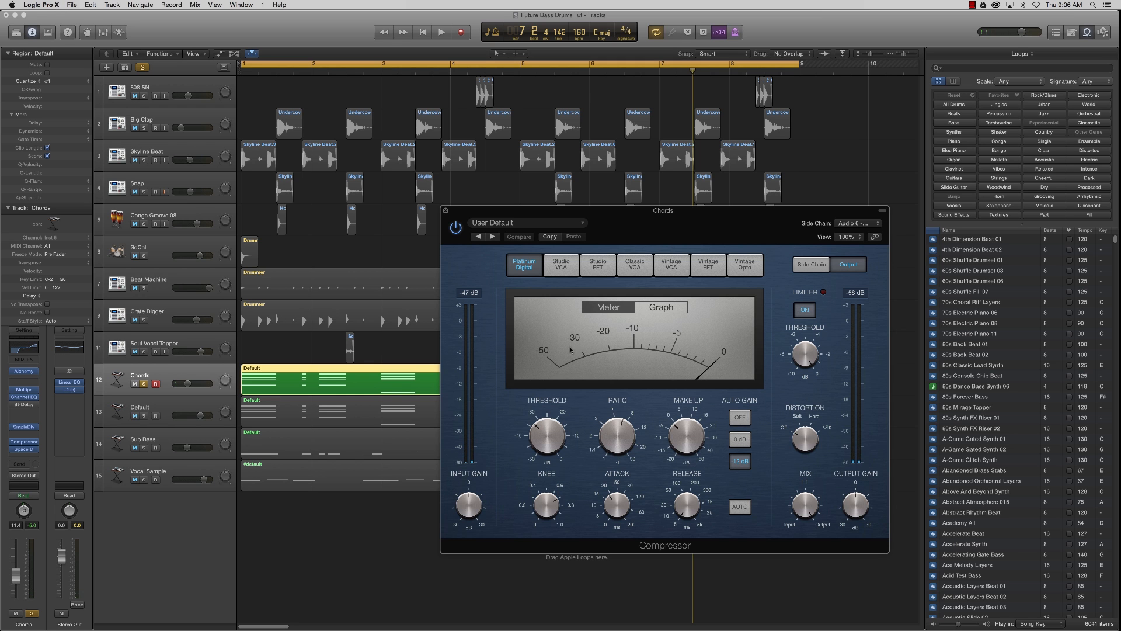
- Open the Chords track's Space Designer reverb, audition the chords with it, and close the Space Designer and Compressor windows
left_click_drag(457, 214, 480, 273)
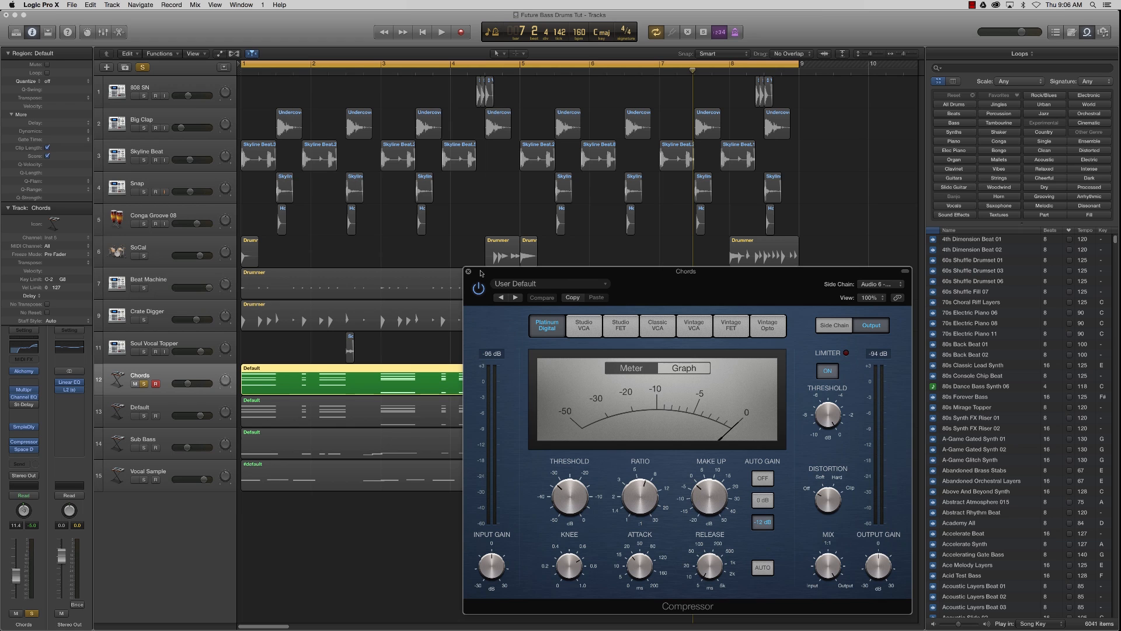
left_click(24, 449)
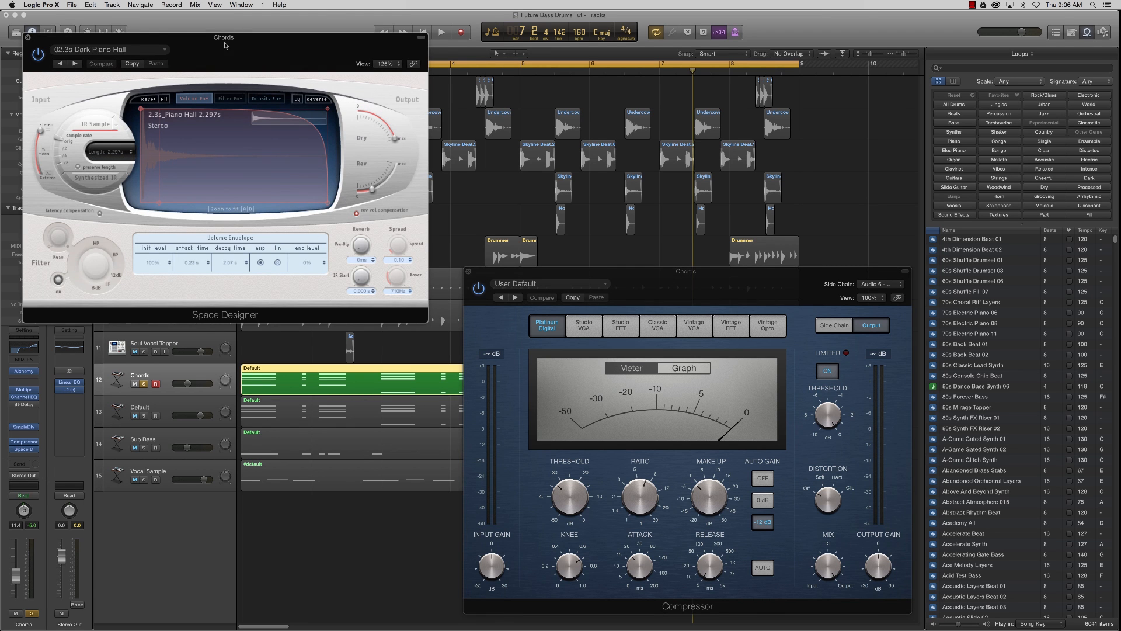
left_click_drag(227, 46, 331, 94)
key("space")
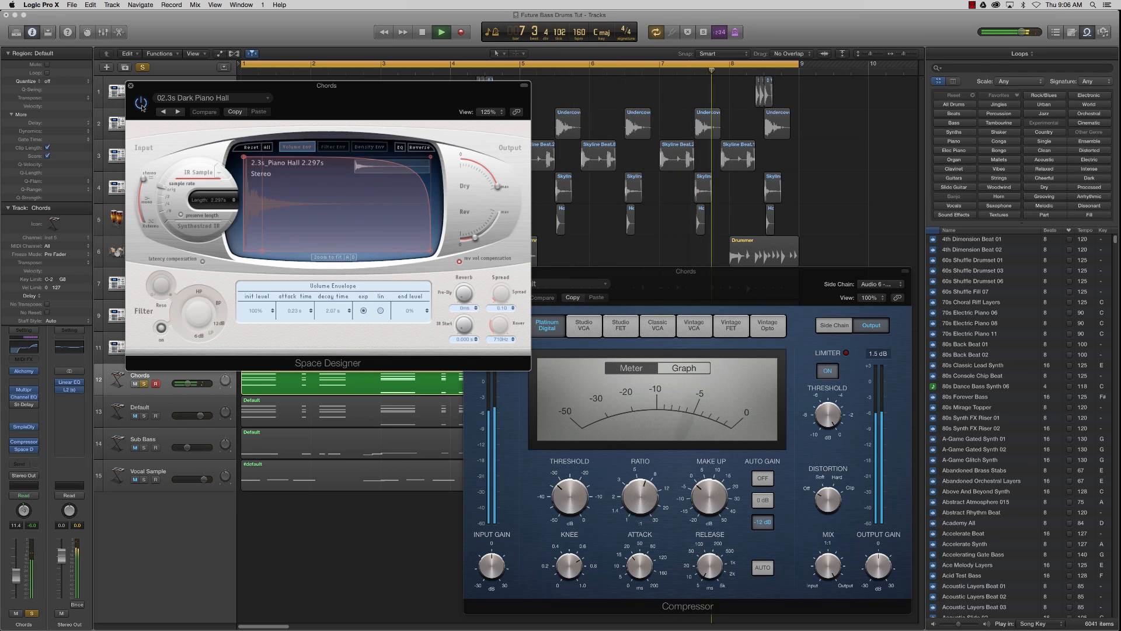
key("space")
left_click(131, 87)
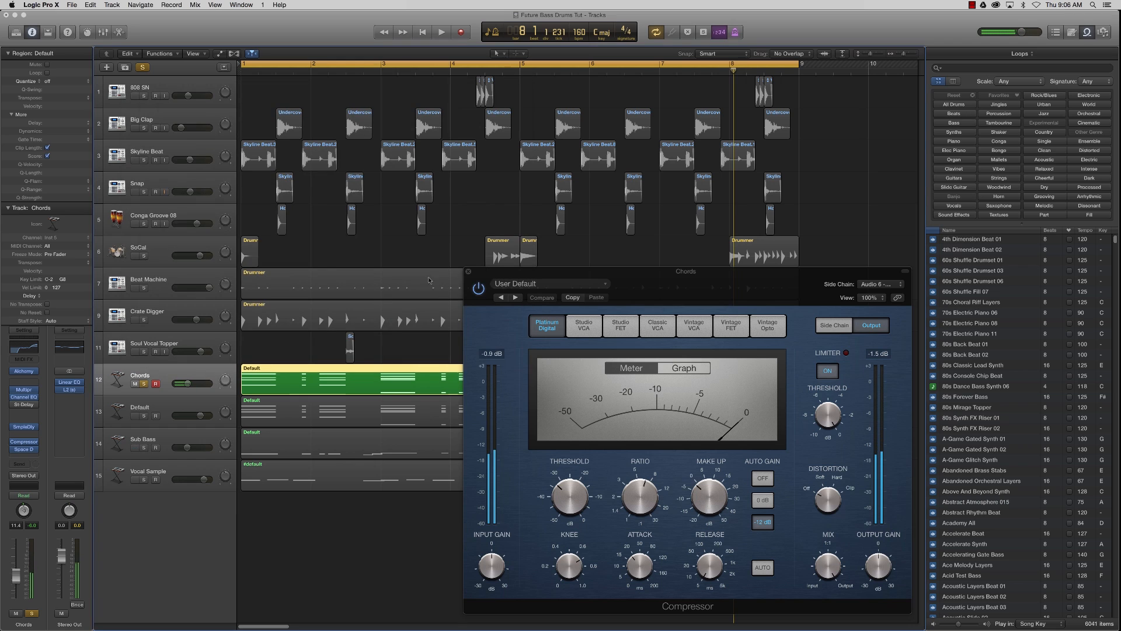
left_click(469, 272)
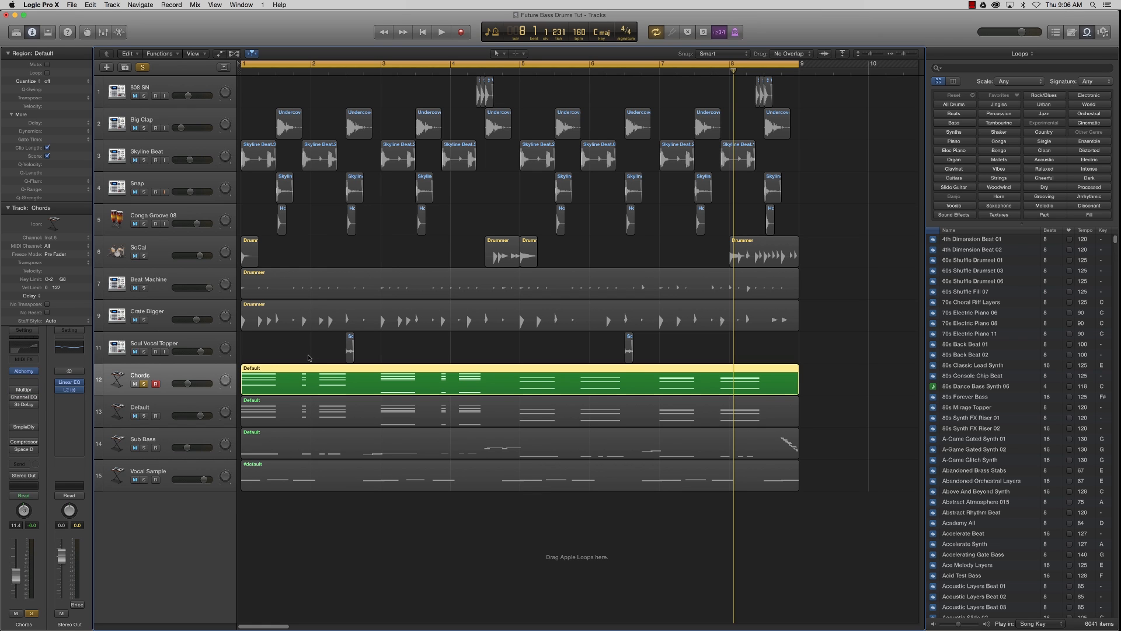
- Audition the Chords track with its effects bypassed and only the Alchemy synth active
left_click(309, 358)
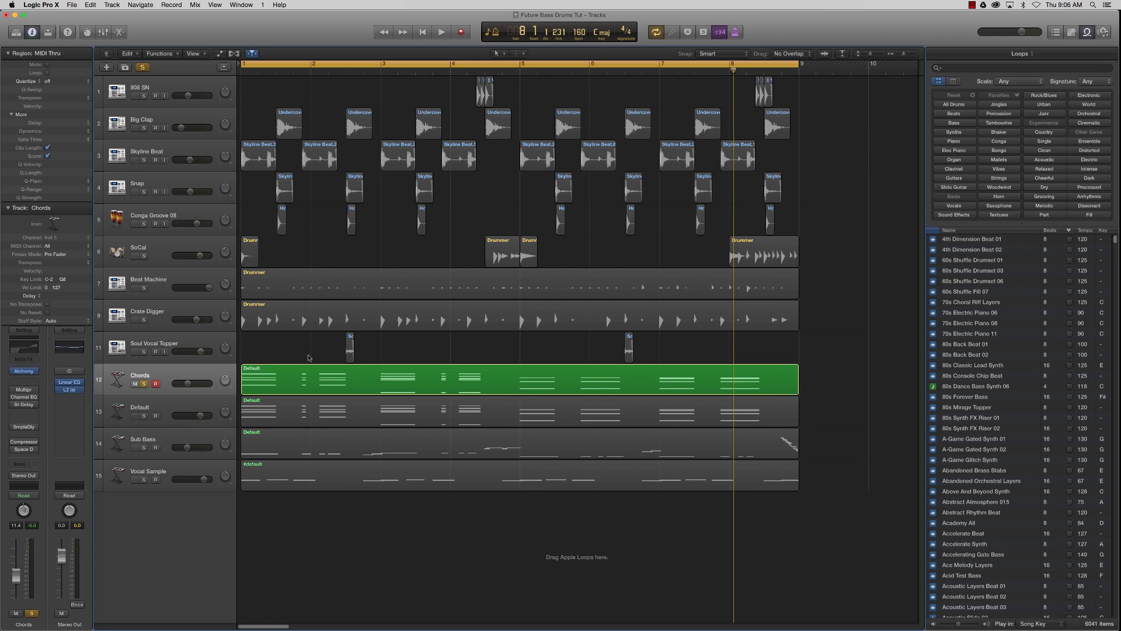
key("space")
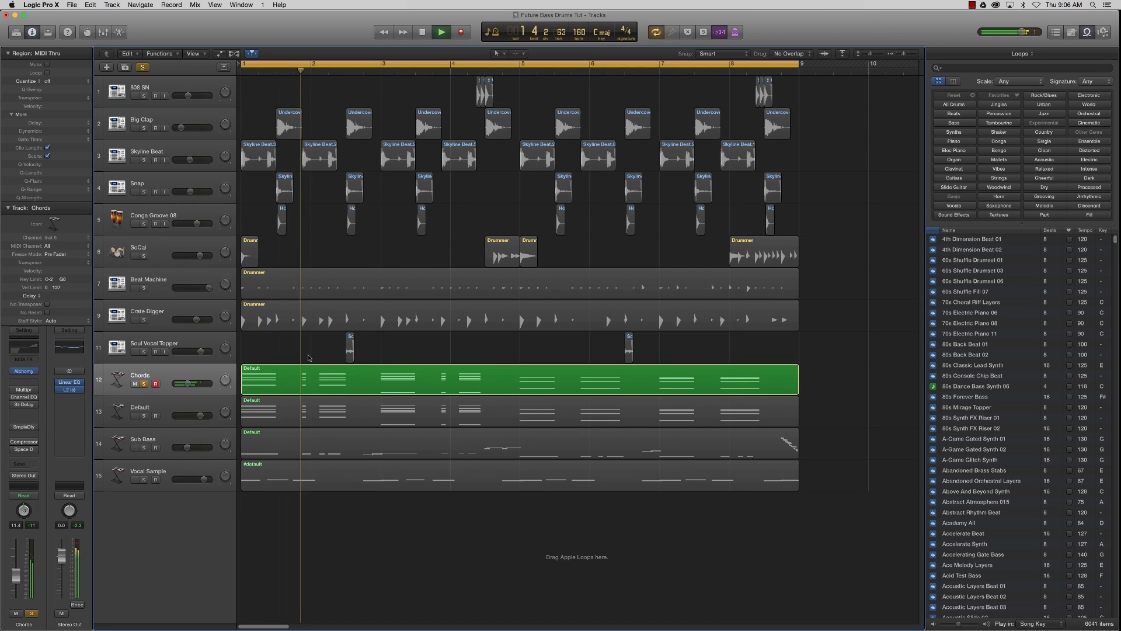
key("space")
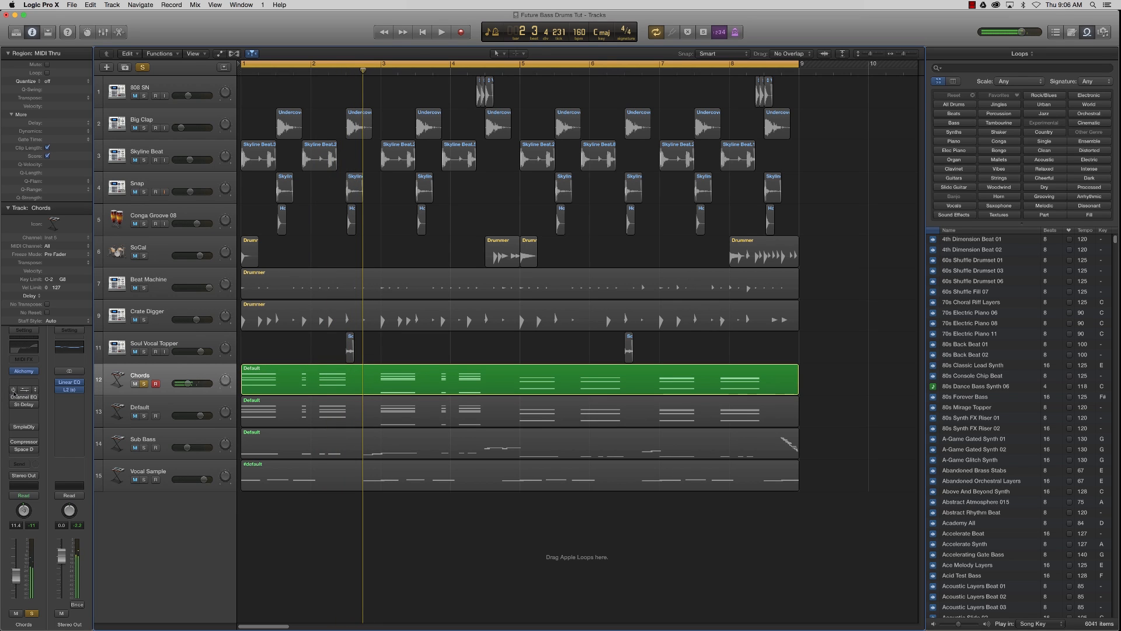
- Turn the Chords track's bypassed effects back on and audition the fully processed chords
left_click(12, 397)
left_click(13, 426)
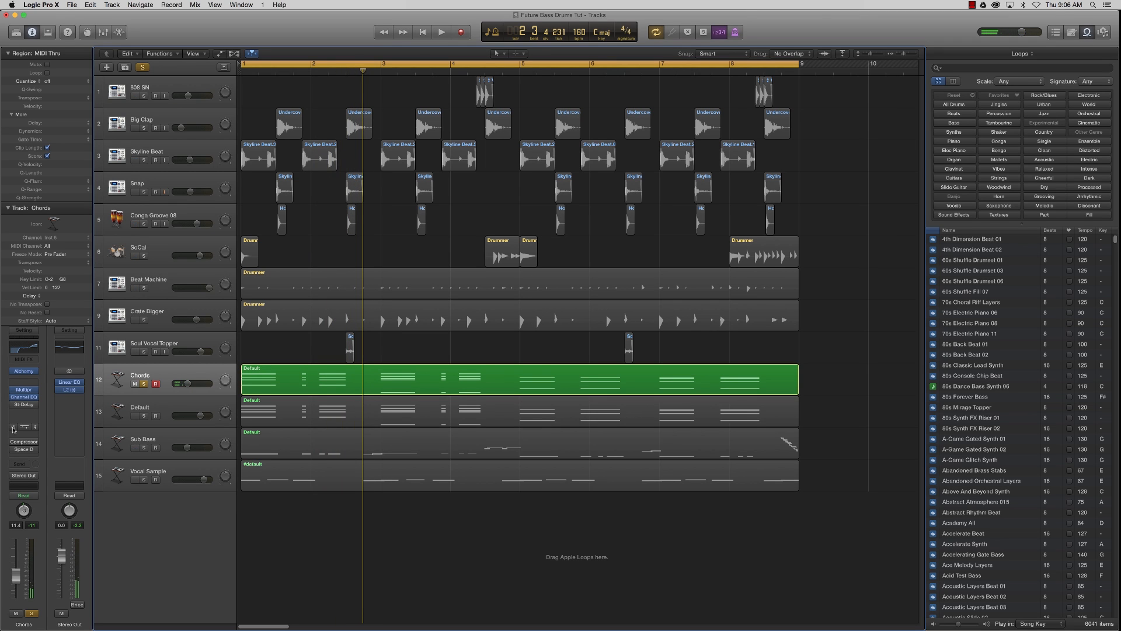
left_click(13, 442)
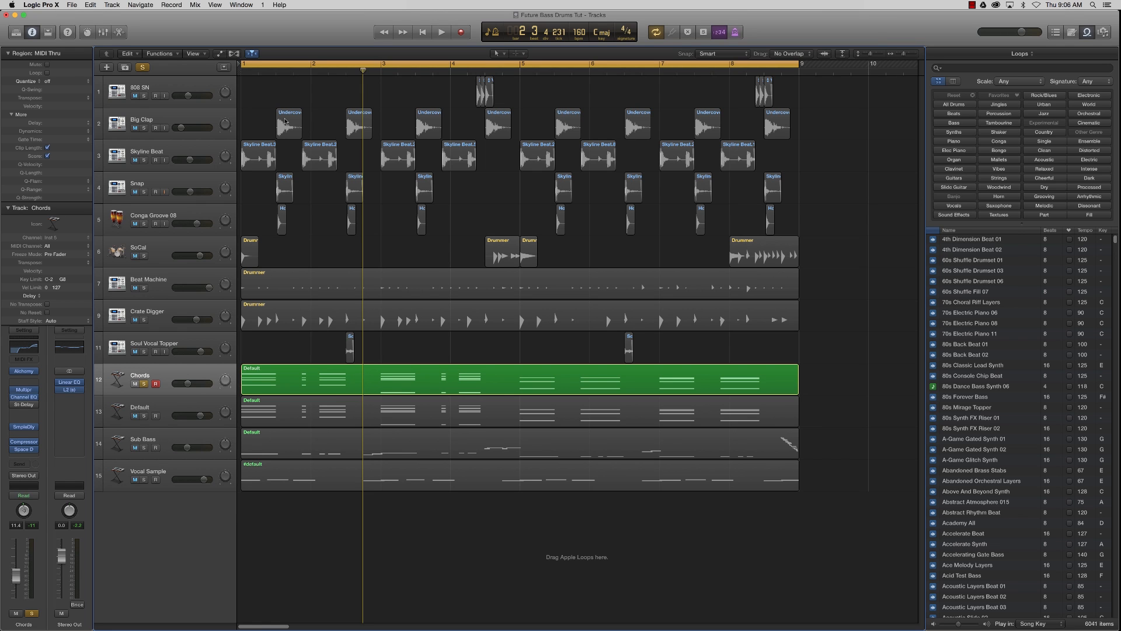
key("space")
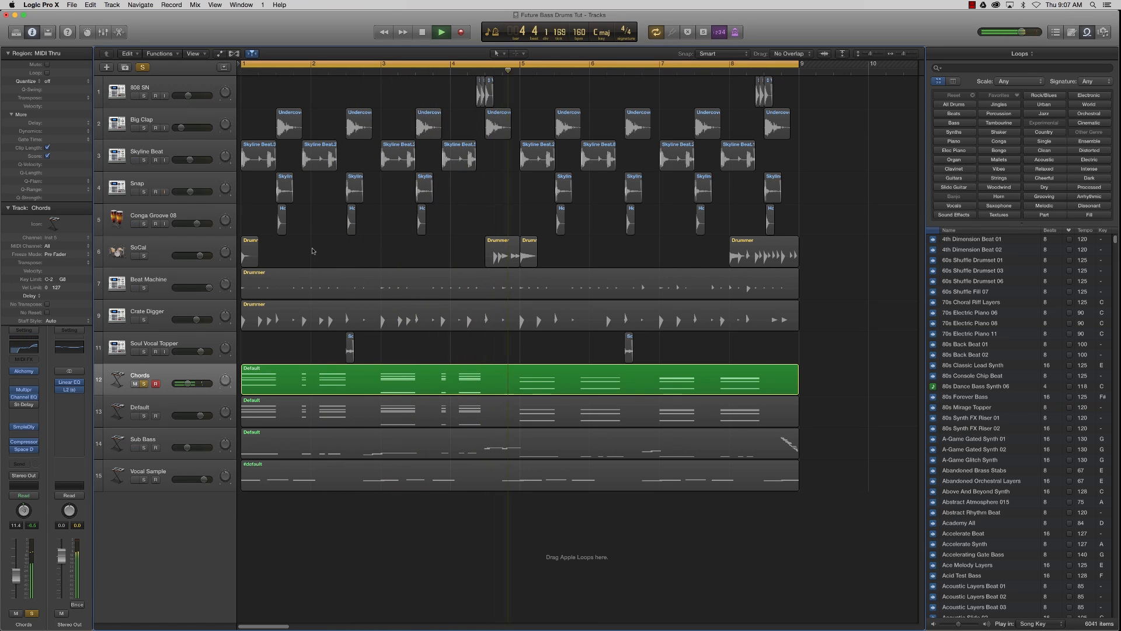
key("space")
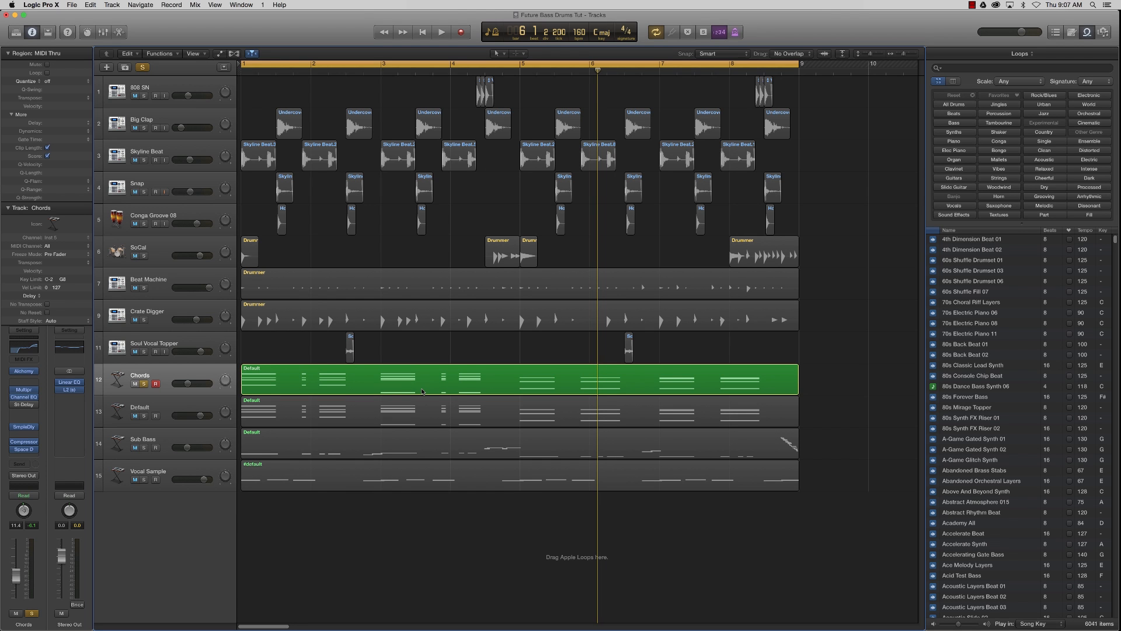
key("space")
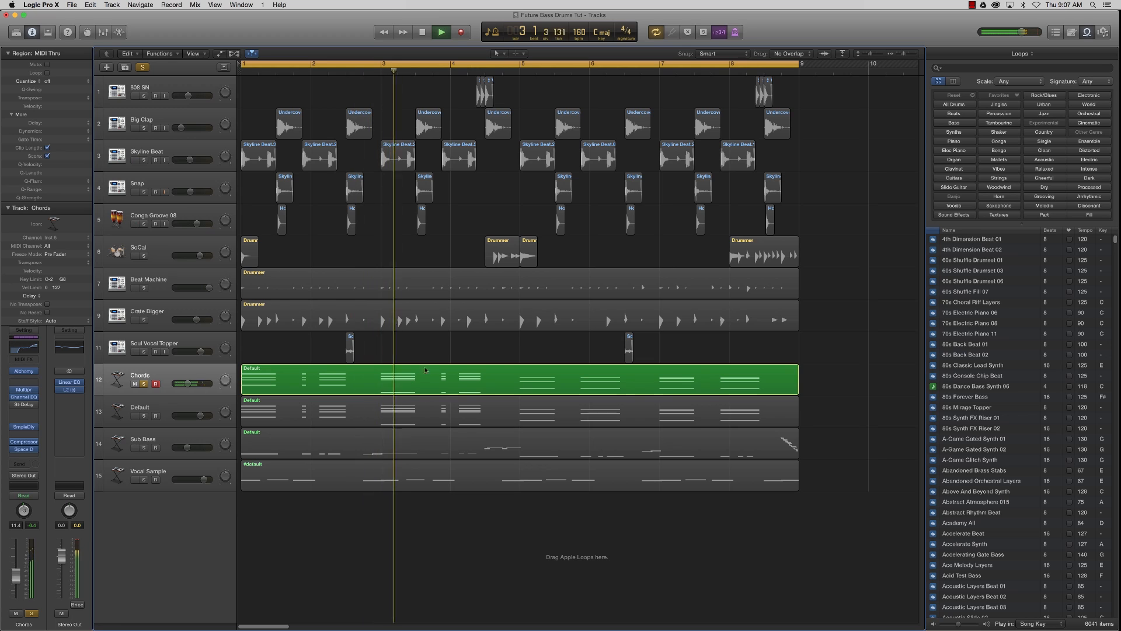
key("space")
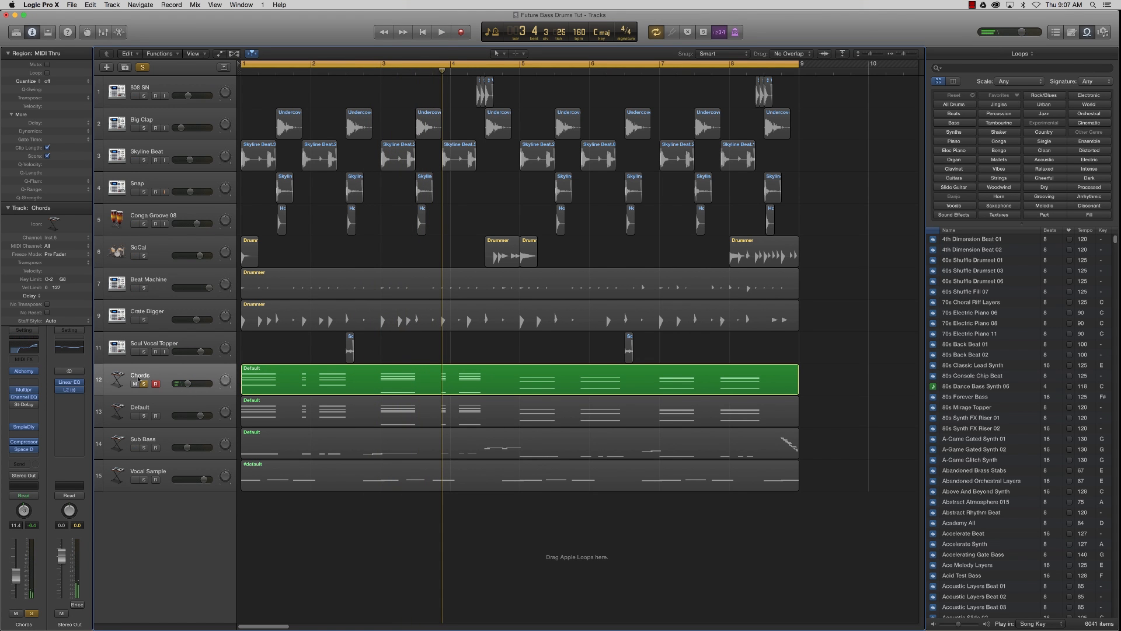
- Open the Chords region in an enlarged Piano Roll and select the lowest note of the first chord
double_click(303, 388)
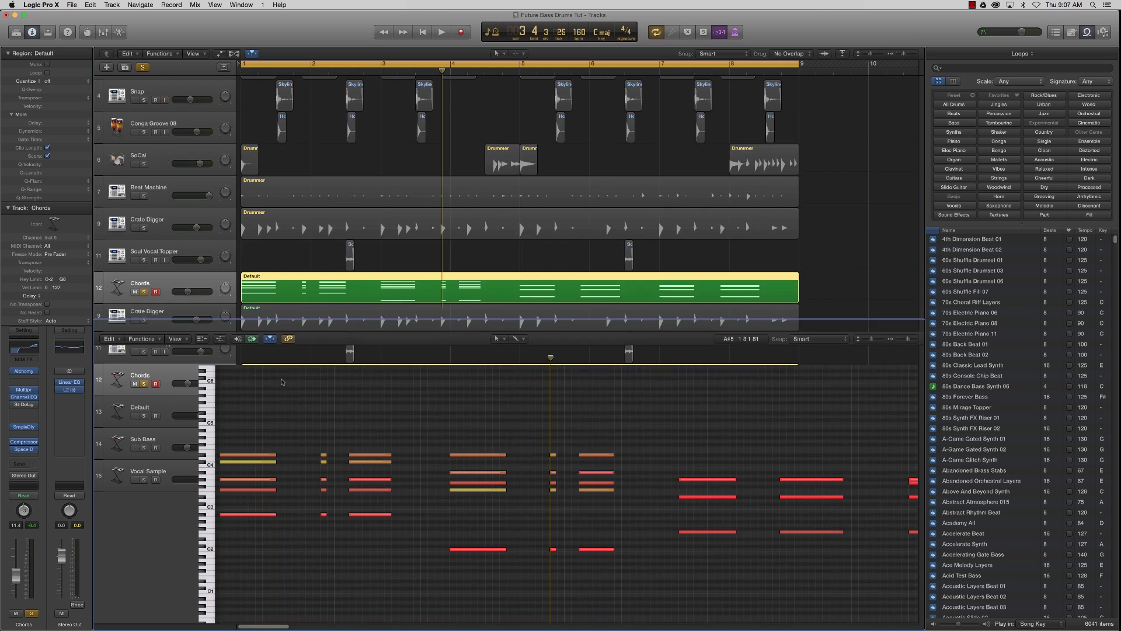
left_click_drag(406, 317, 428, 239)
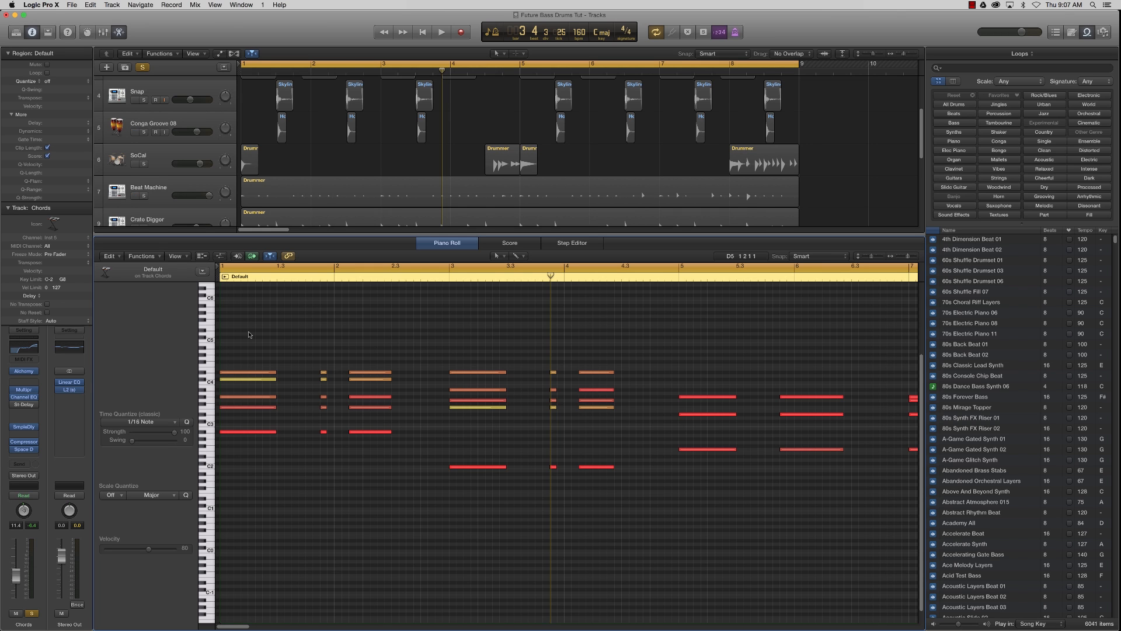
left_click(248, 432)
- Show the on-screen keyboard for the Chords track, enlarge it above the Piano Roll notes, and play a C on it
left_click(241, 5)
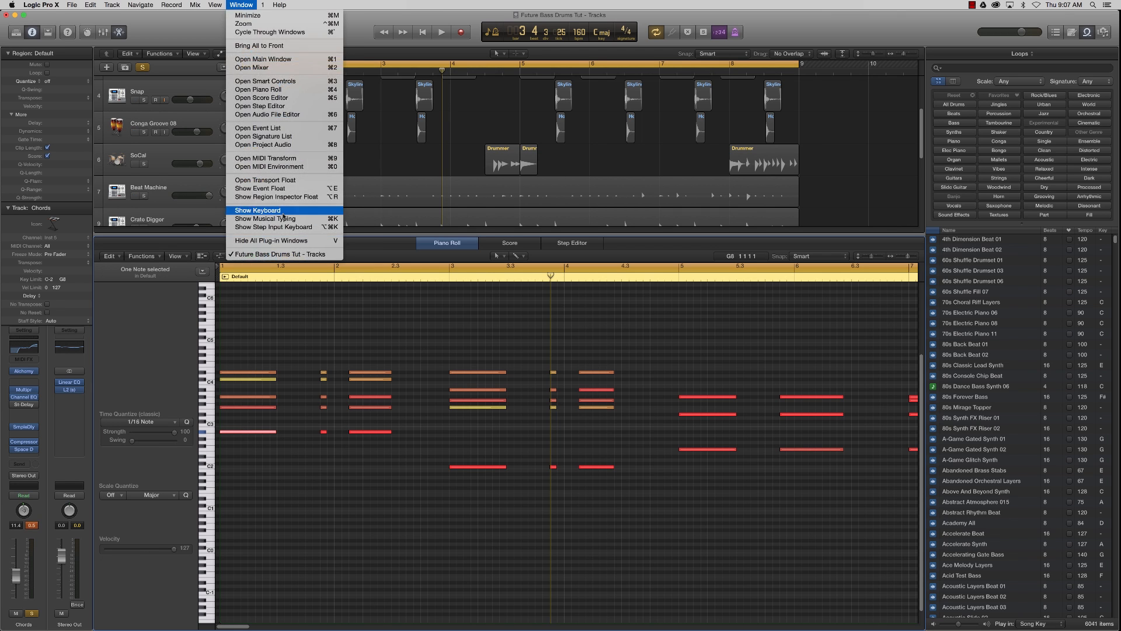
left_click(284, 221)
left_click_drag(389, 431, 464, 229)
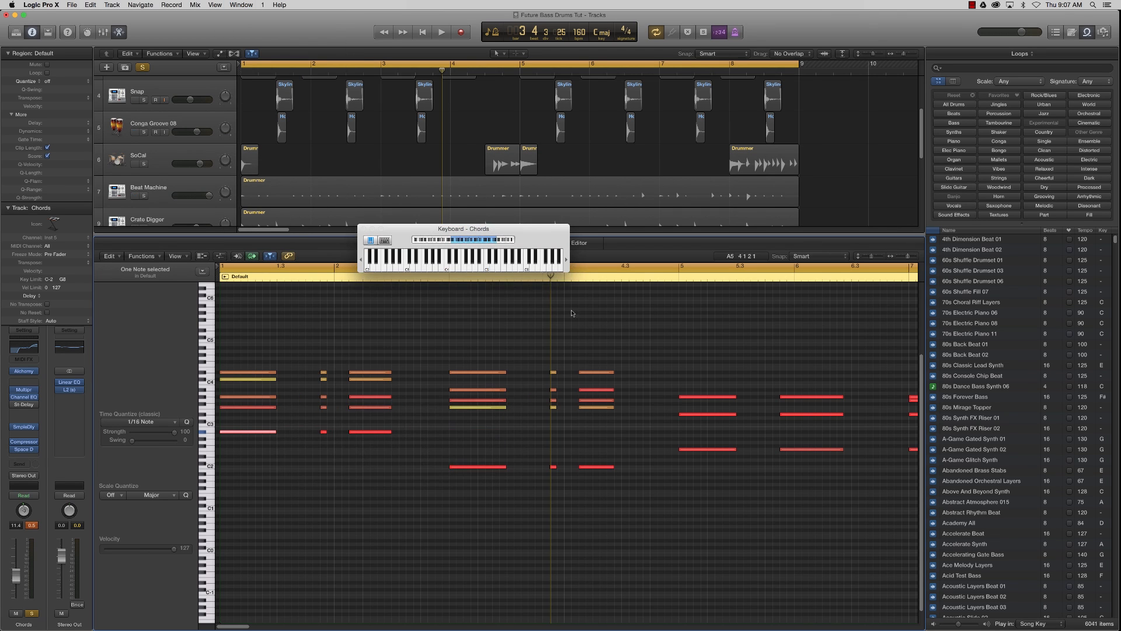
left_click_drag(567, 270, 1104, 365)
left_click_drag(806, 233, 642, 174)
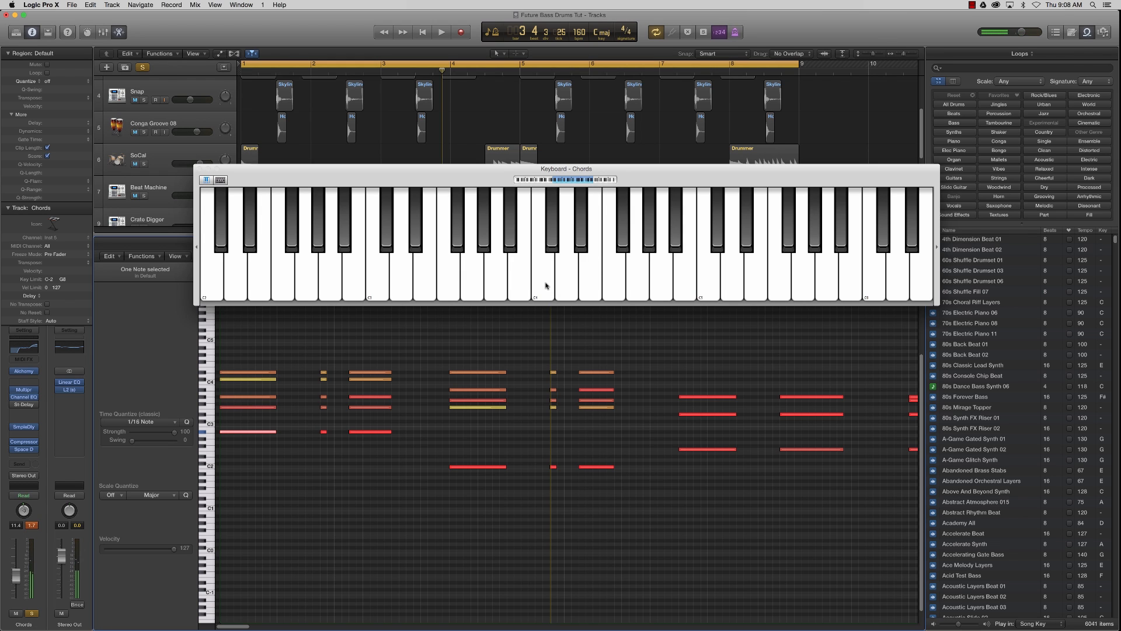
left_click(546, 285)
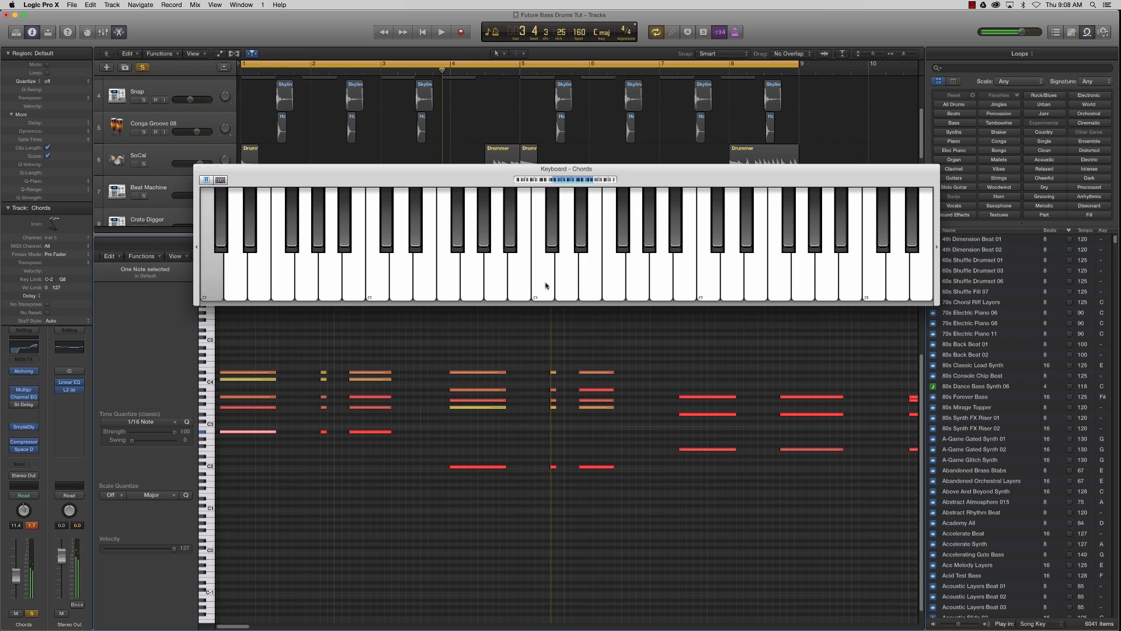